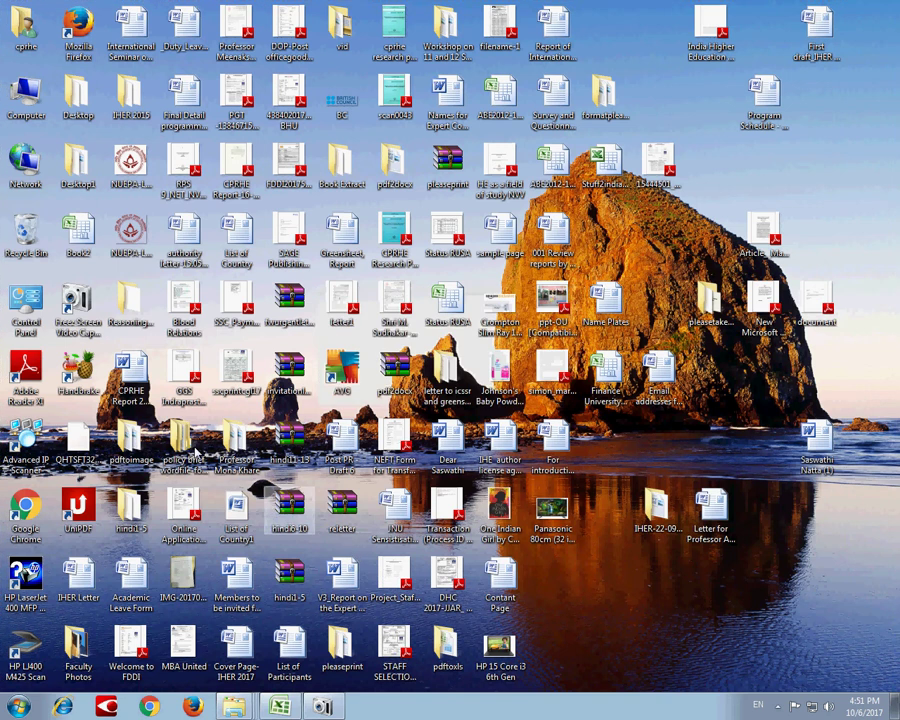
Launch Microsoft Office Word 2007 from the Start menu with a blank Document1
left_click(36, 708)
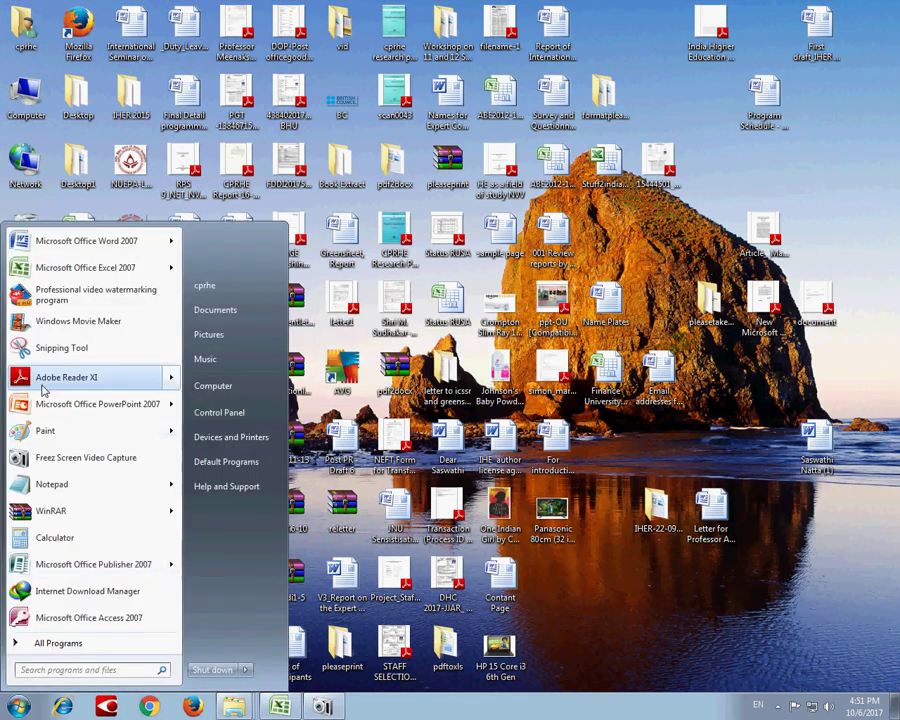
left_click(38, 172)
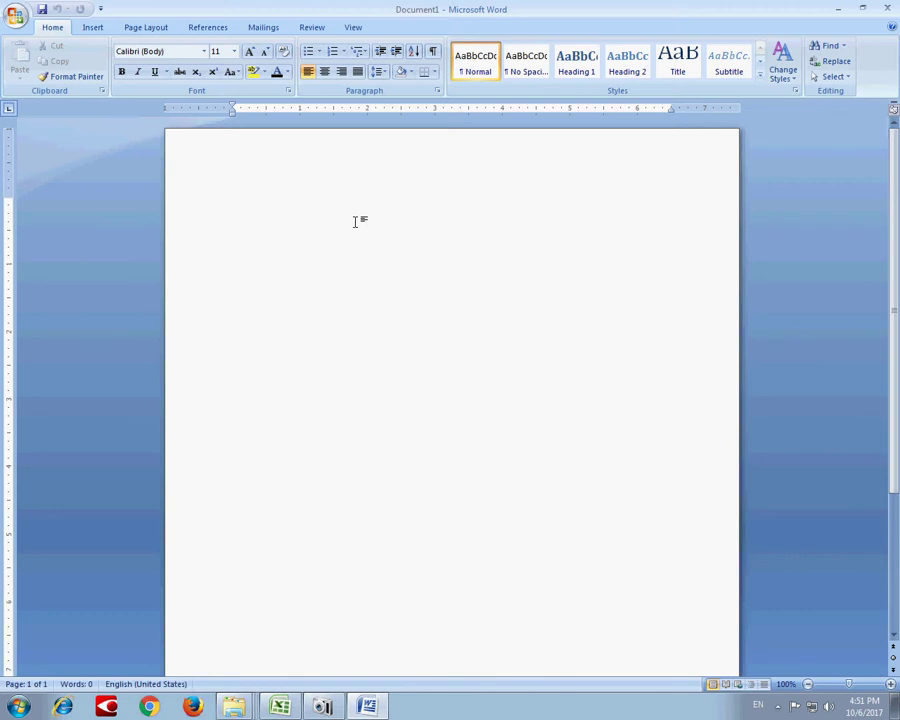
Type 'How' and format it bold at font size 20
type("How")
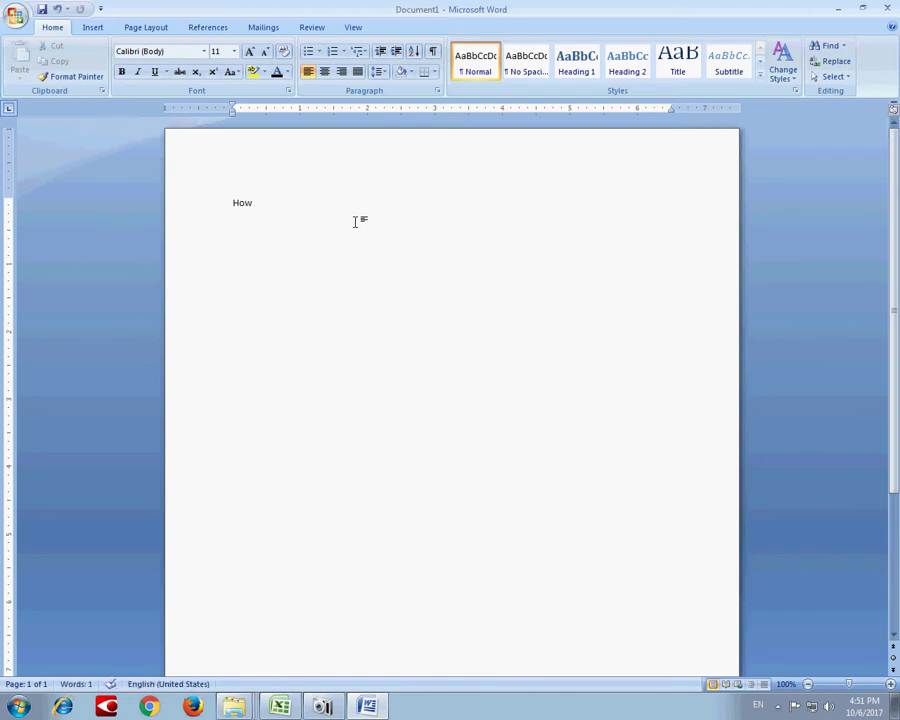
double_click(277, 201)
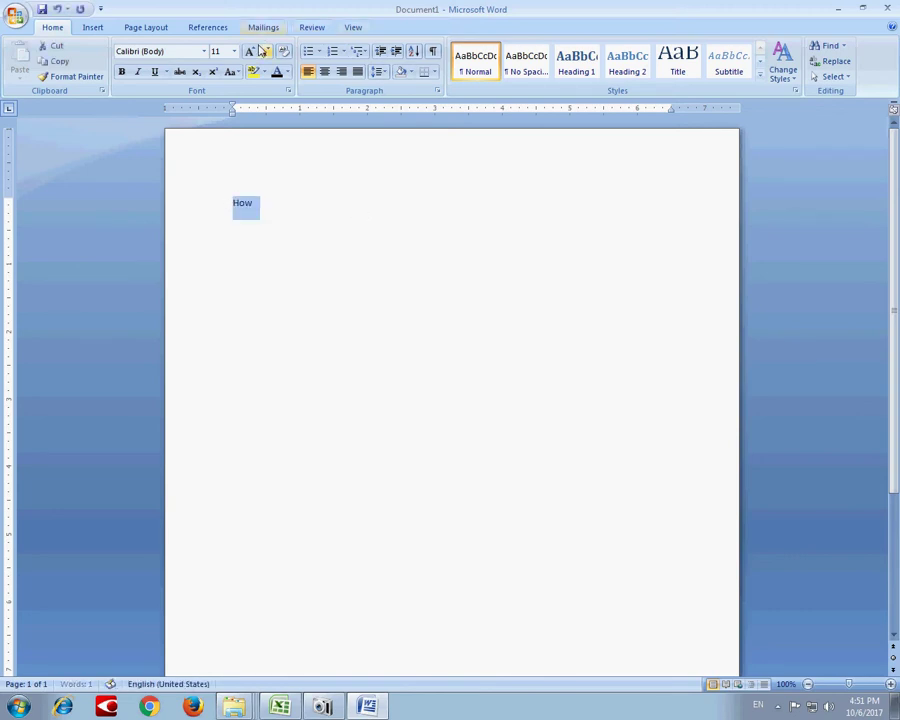
left_click(234, 51)
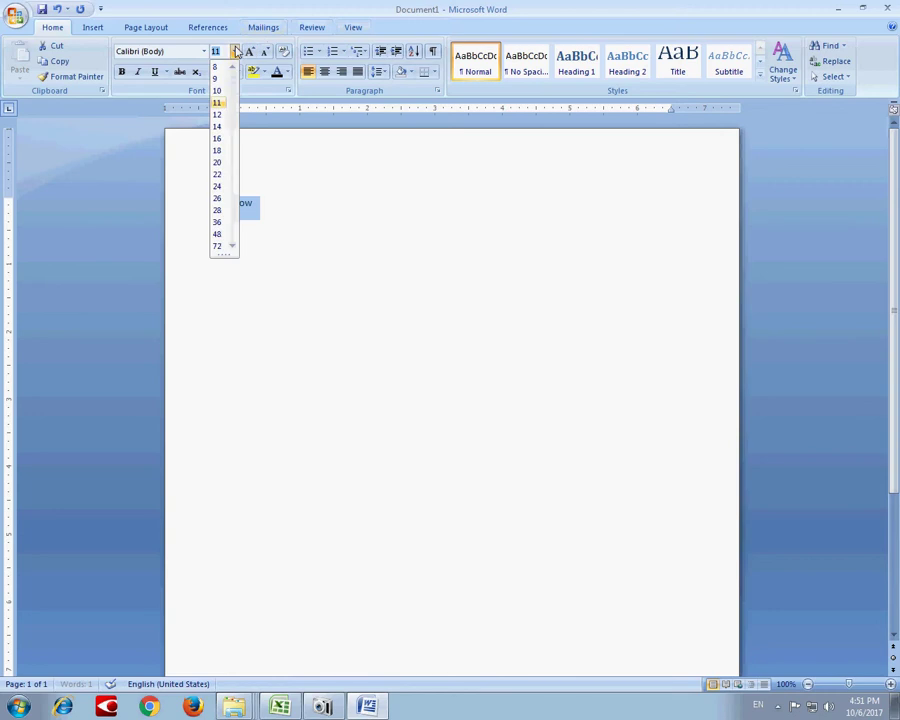
left_click(217, 163)
left_click(303, 219)
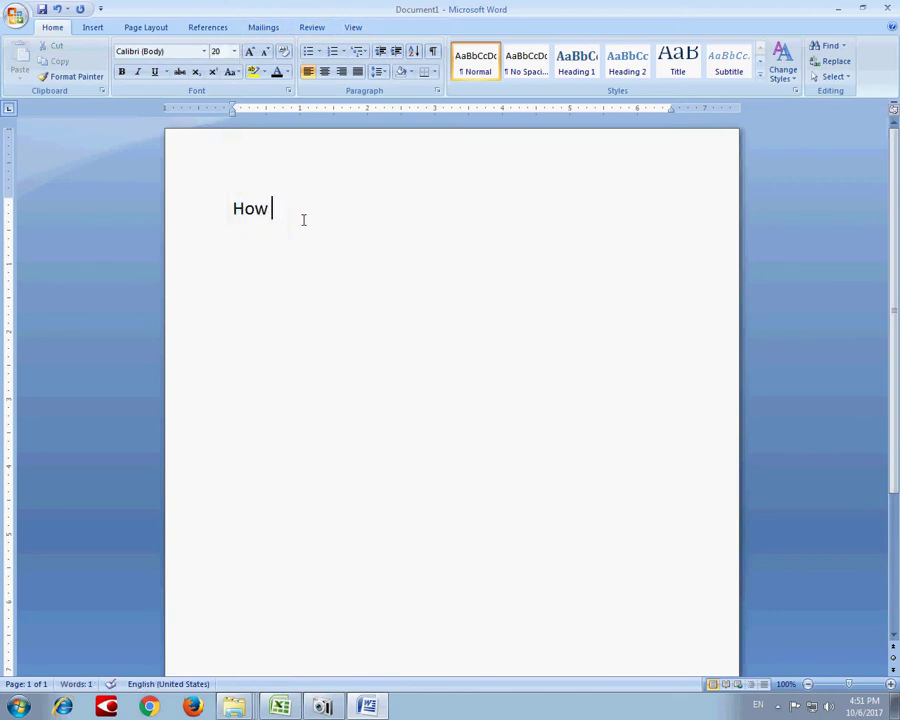
left_click_drag(303, 219, 223, 209)
key("ctrl+b")
left_click(283, 209)
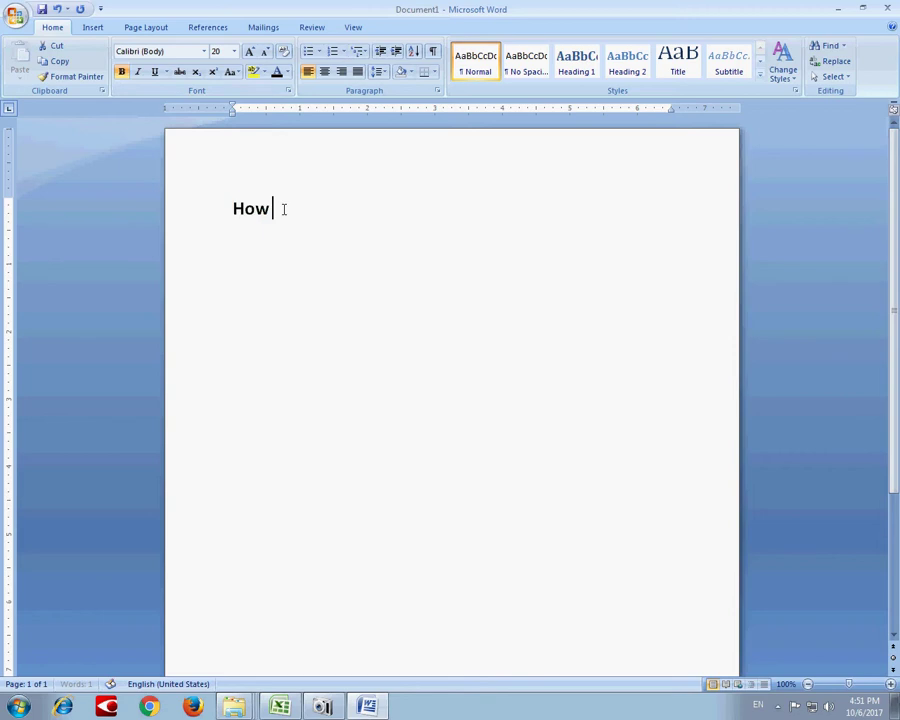
Complete the heading 'How to write text on image in Microsoft word 2007' and start a new line
type("to ")
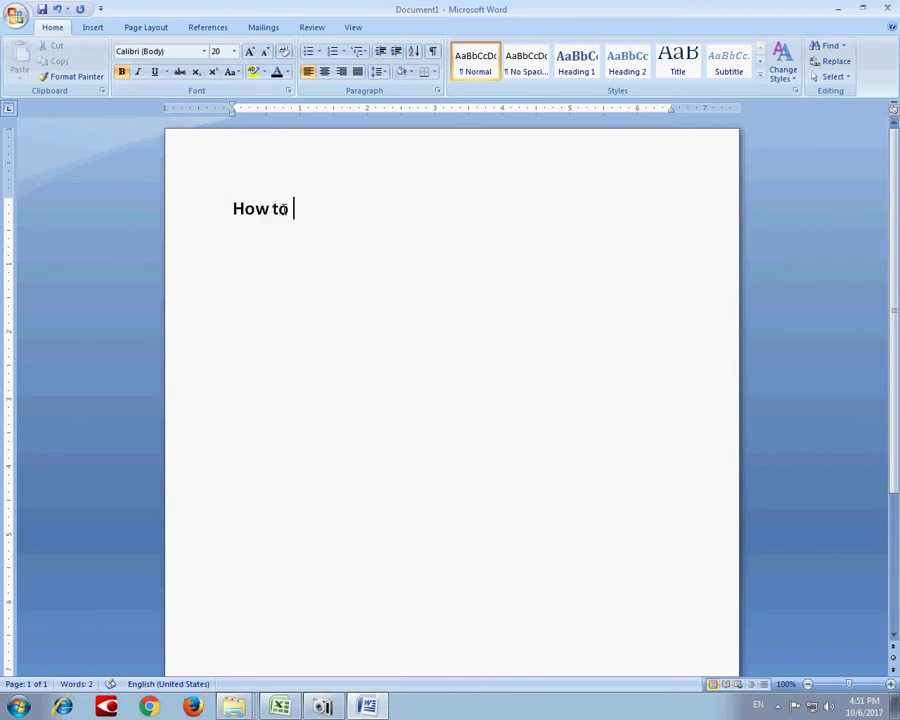
type("write ")
type("text o")
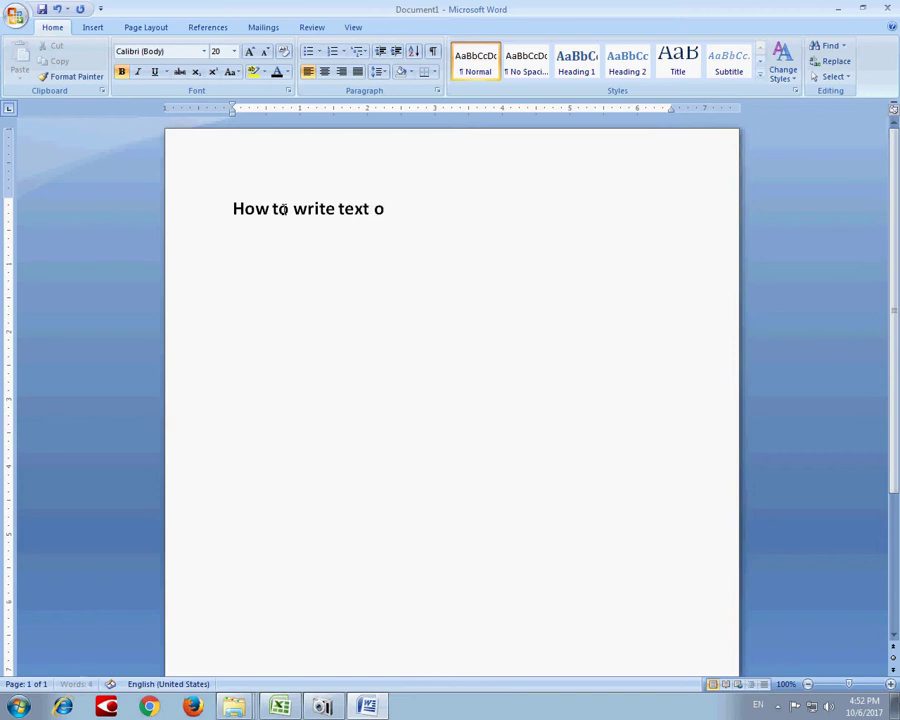
type("n ")
type("i")
type("mage")
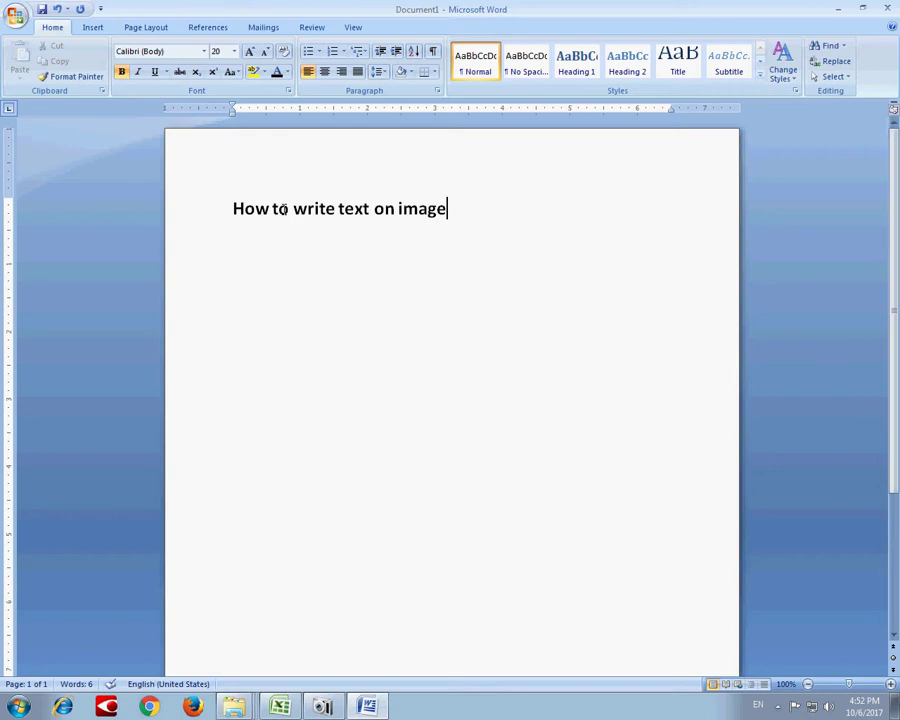
type("write text on image in Micro")
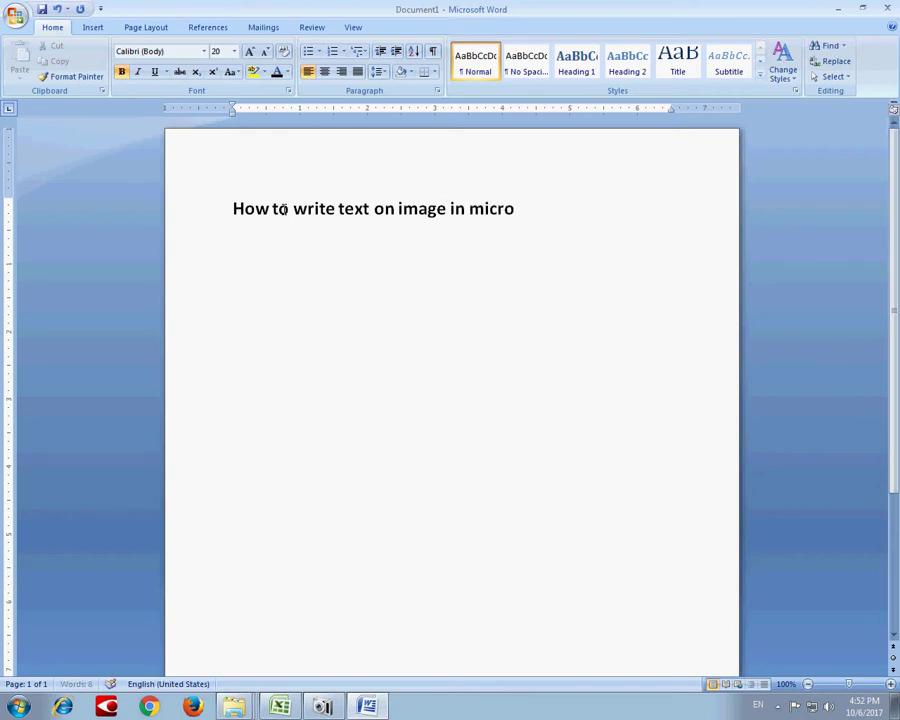
type("soft ")
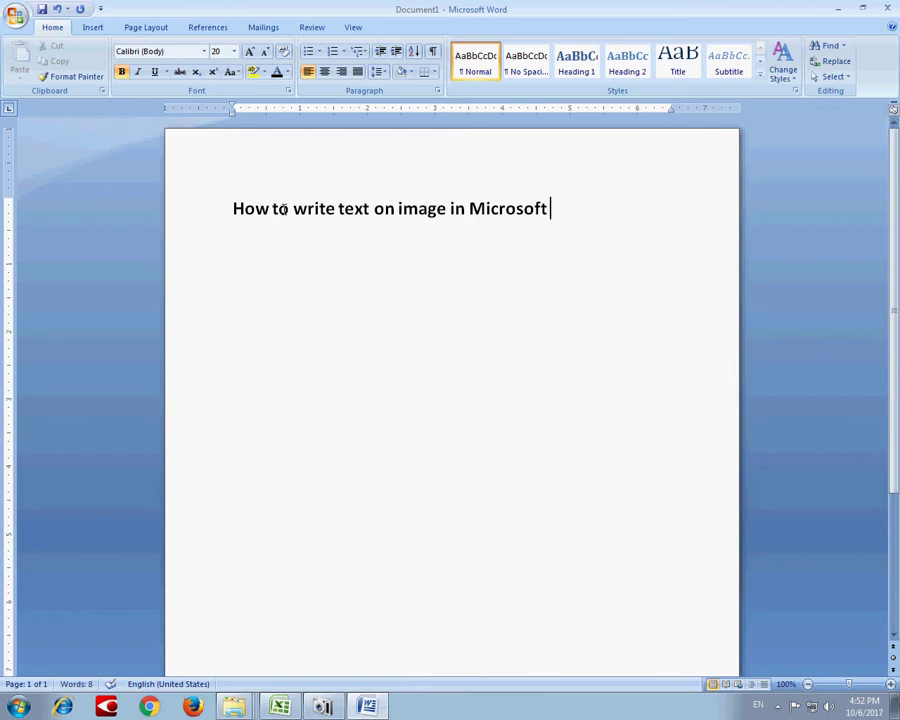
type("word 2")
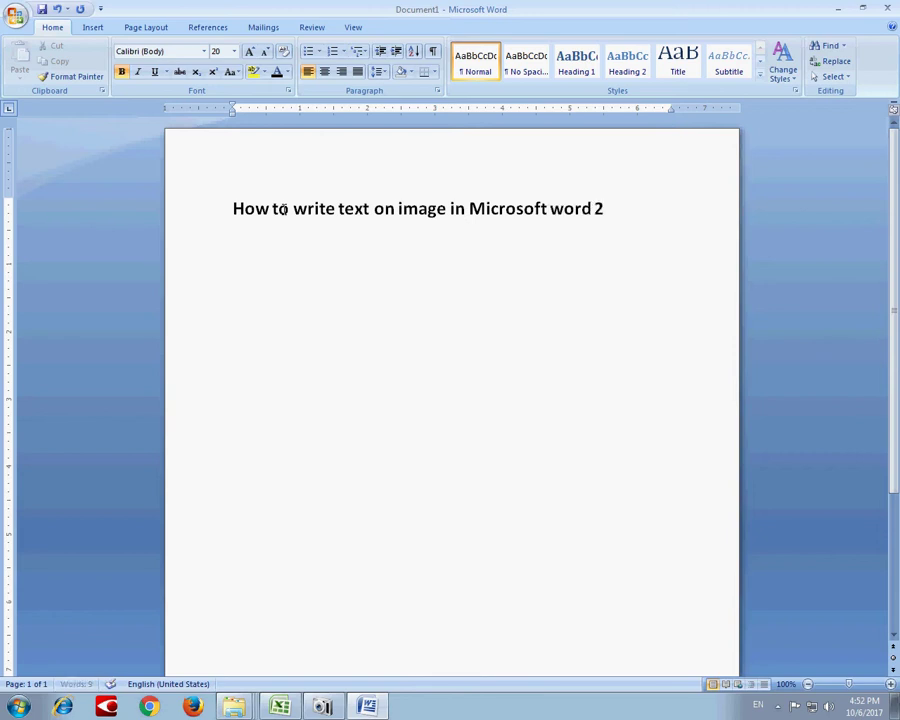
type("007")
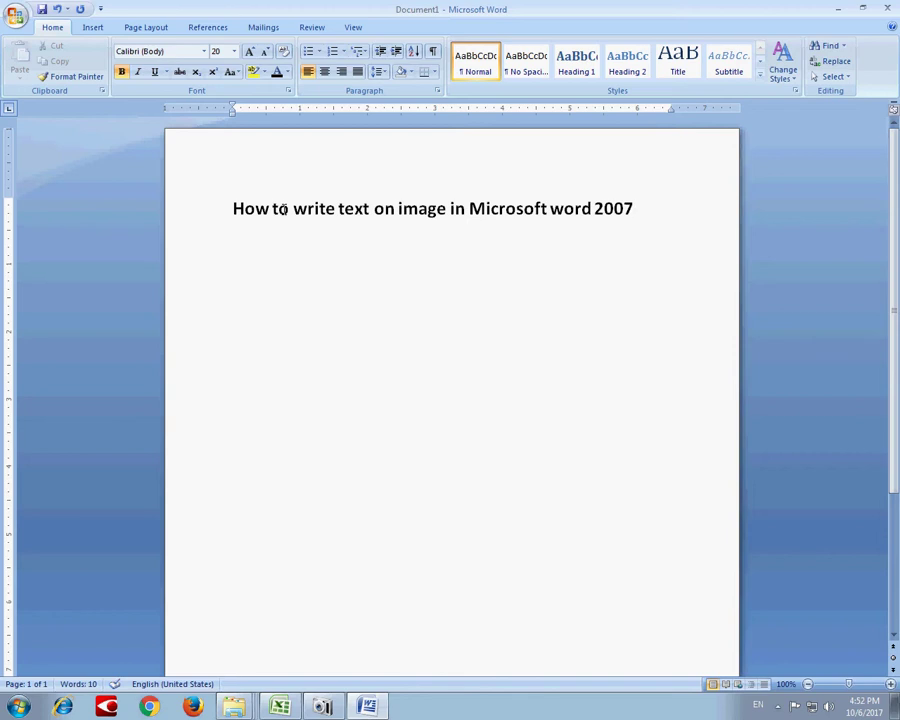
key("Return")
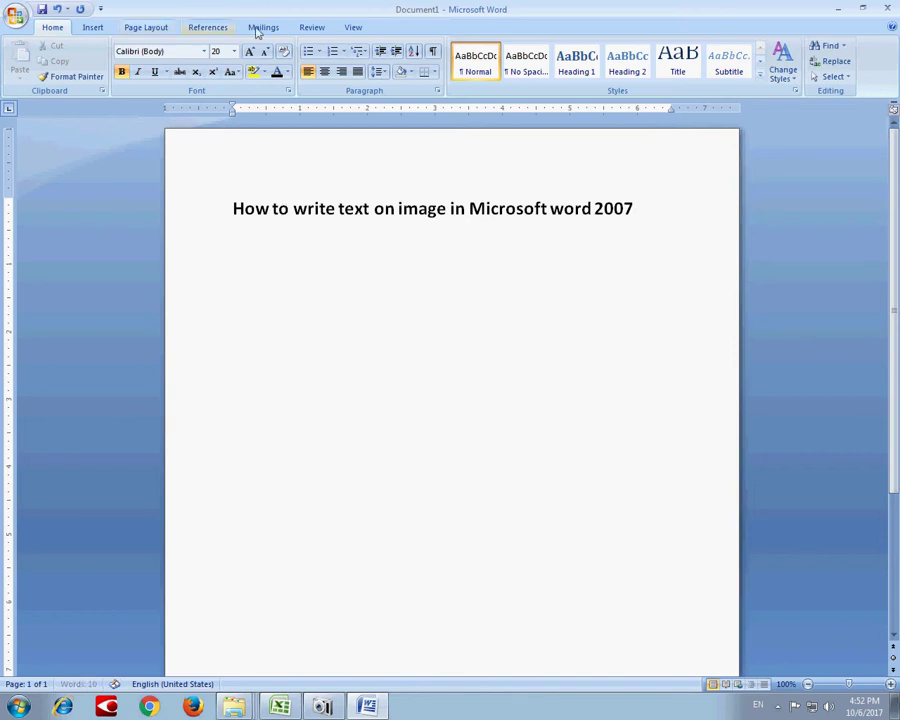
Start a numbered list with item 1 'Open Microsoft word' and begin item 2
left_click(319, 51)
left_click(333, 52)
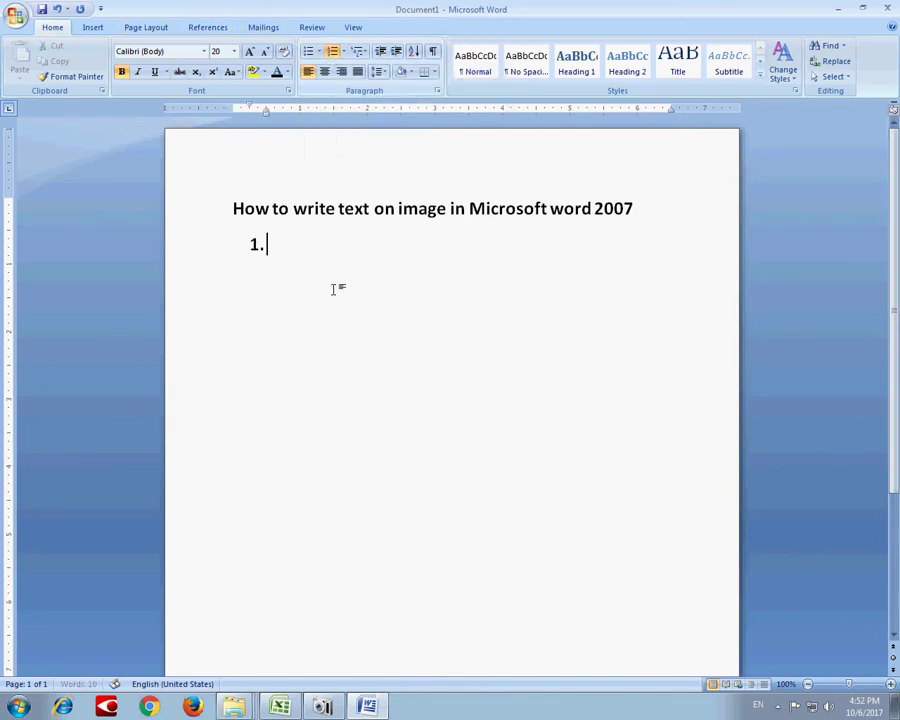
type("o")
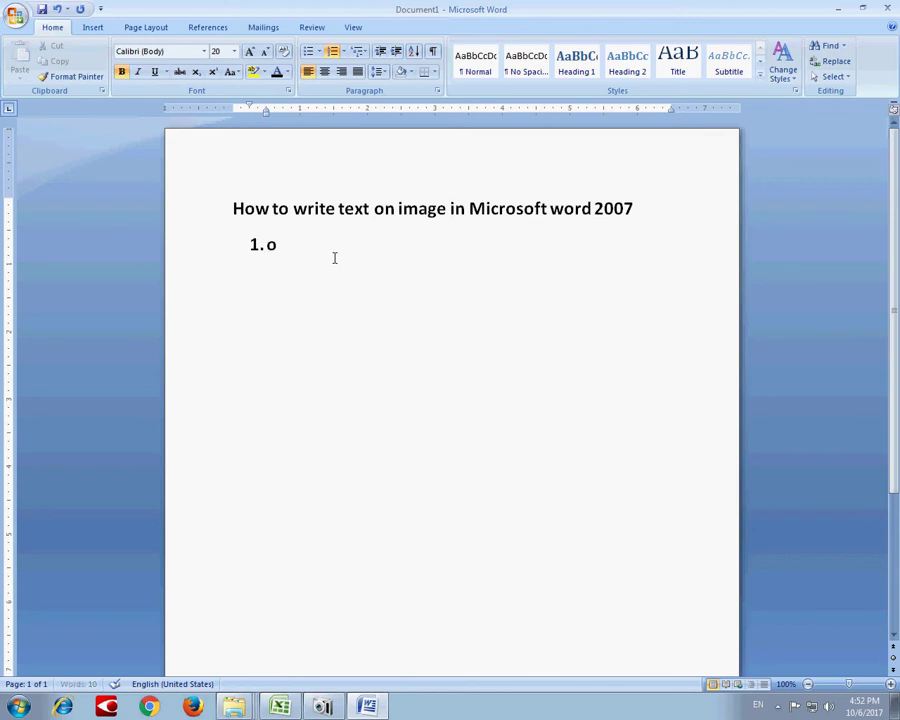
type("pen m")
type("Microsof")
type("t word")
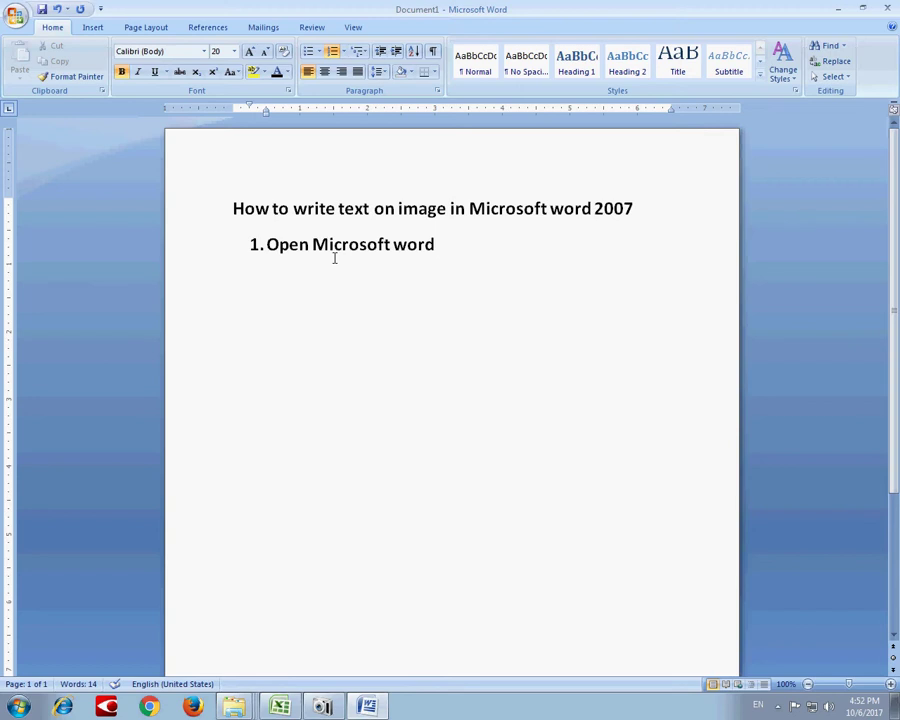
key("Return")
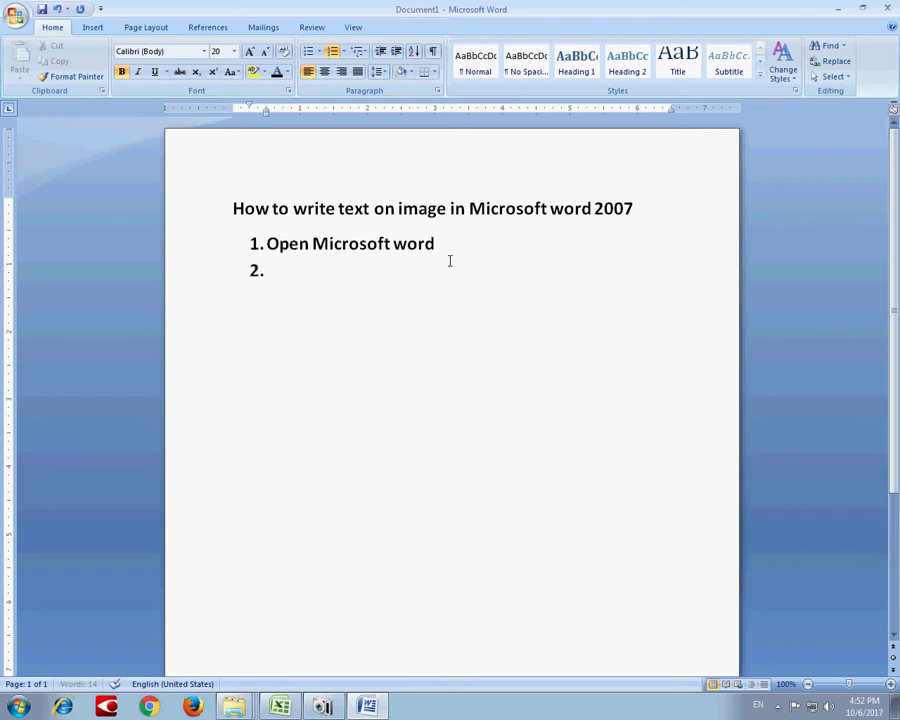
left_click(18, 706)
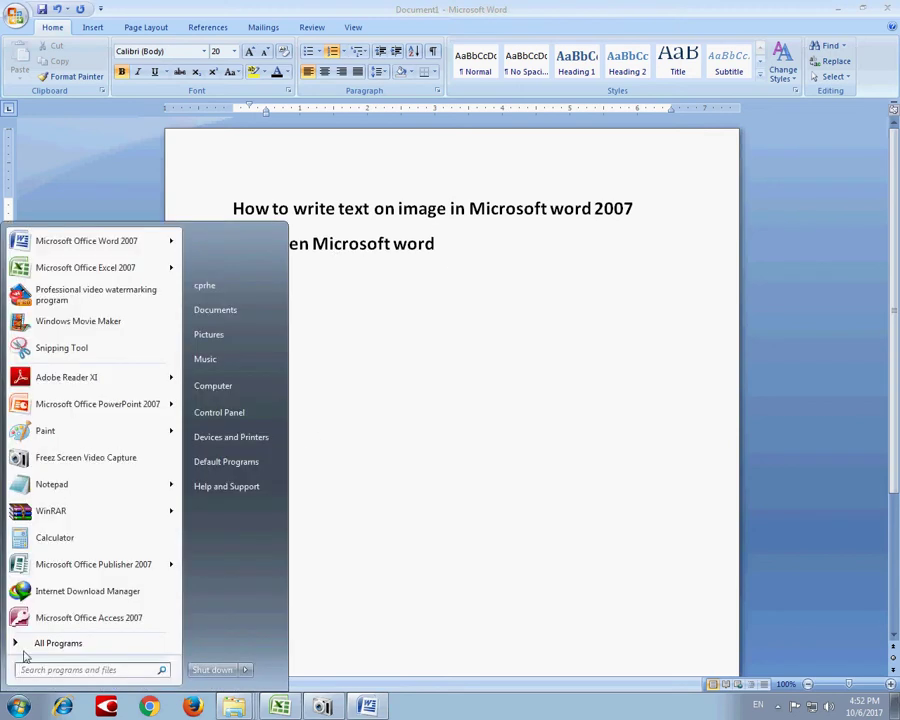
Open a second blank Word document and arrange both windows side by side
left_click(74, 245)
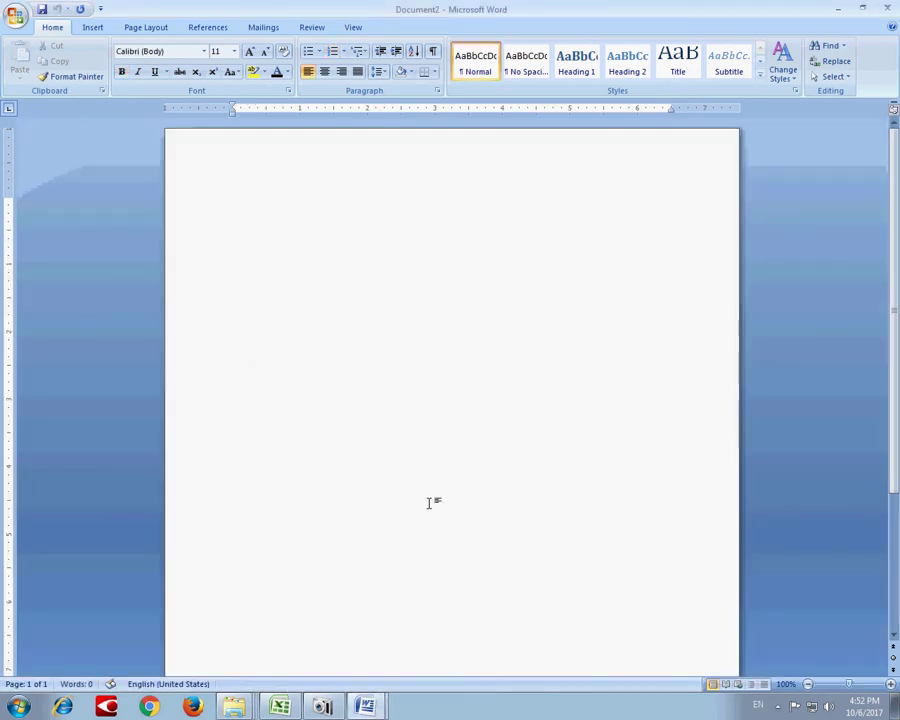
key("alt+Tab")
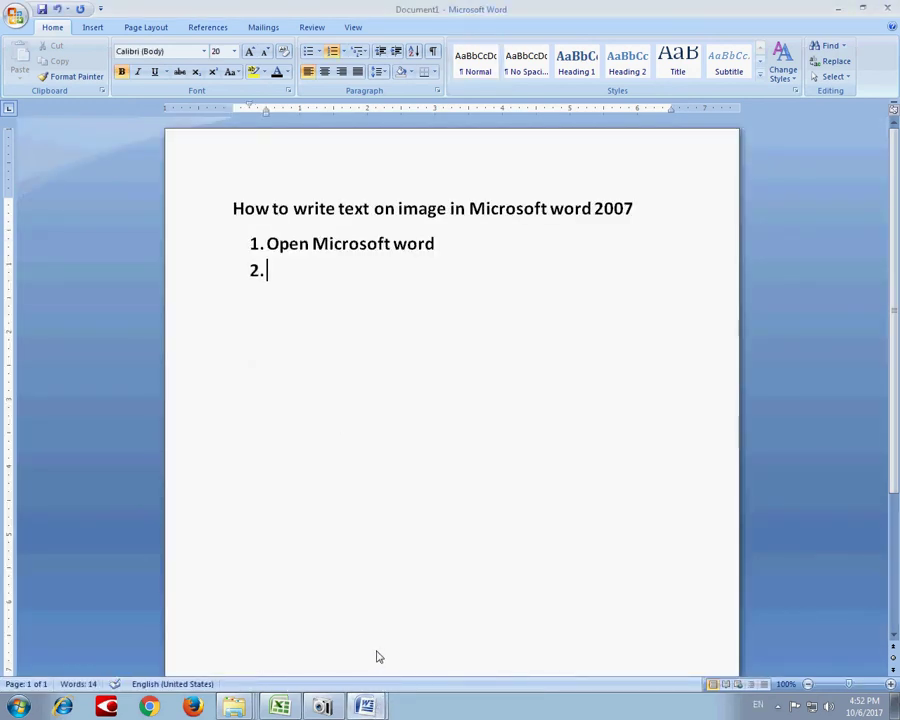
left_click(862, 8)
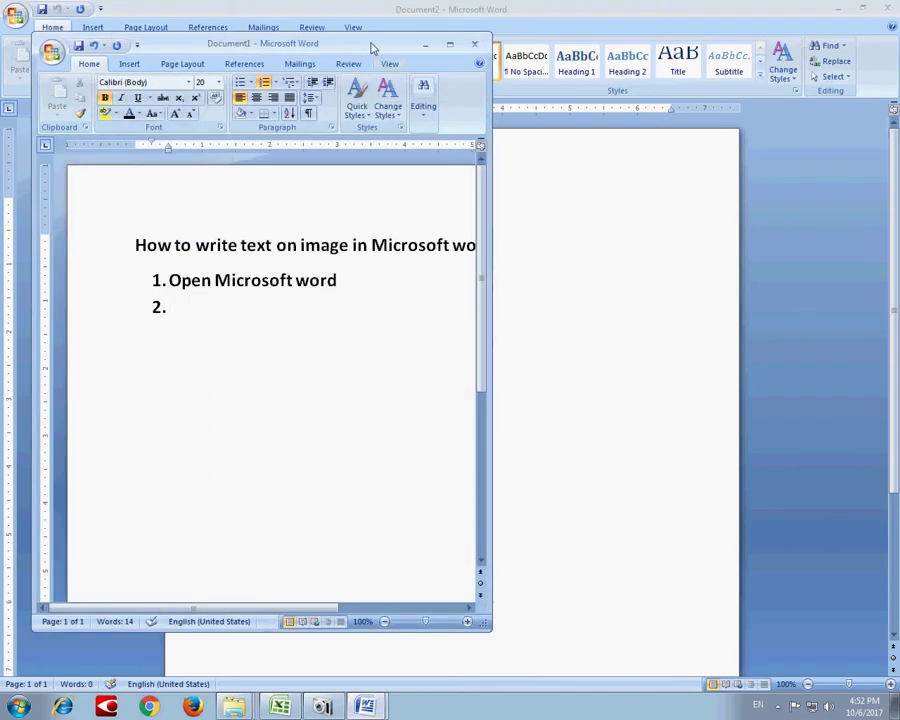
left_click_drag(369, 44, 809, 235)
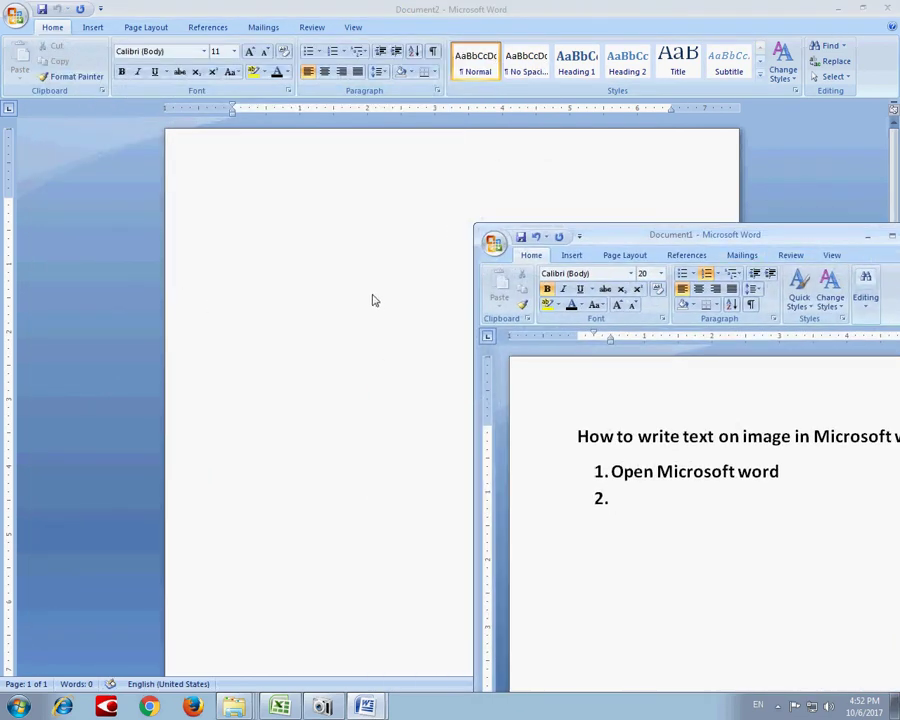
double_click(606, 8)
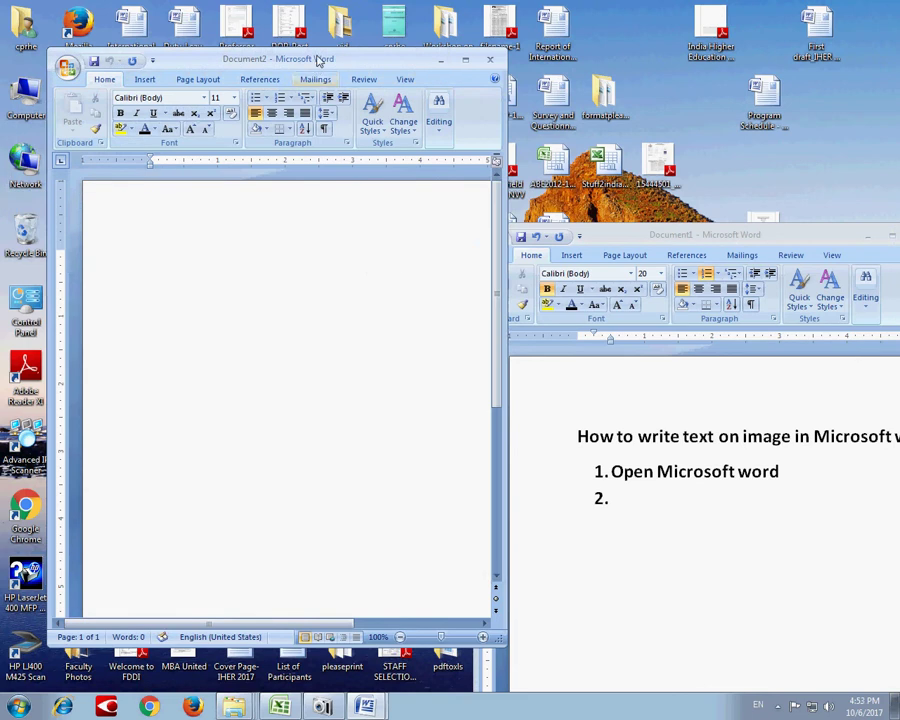
left_click_drag(321, 58, 285, 70)
left_click(115, 92)
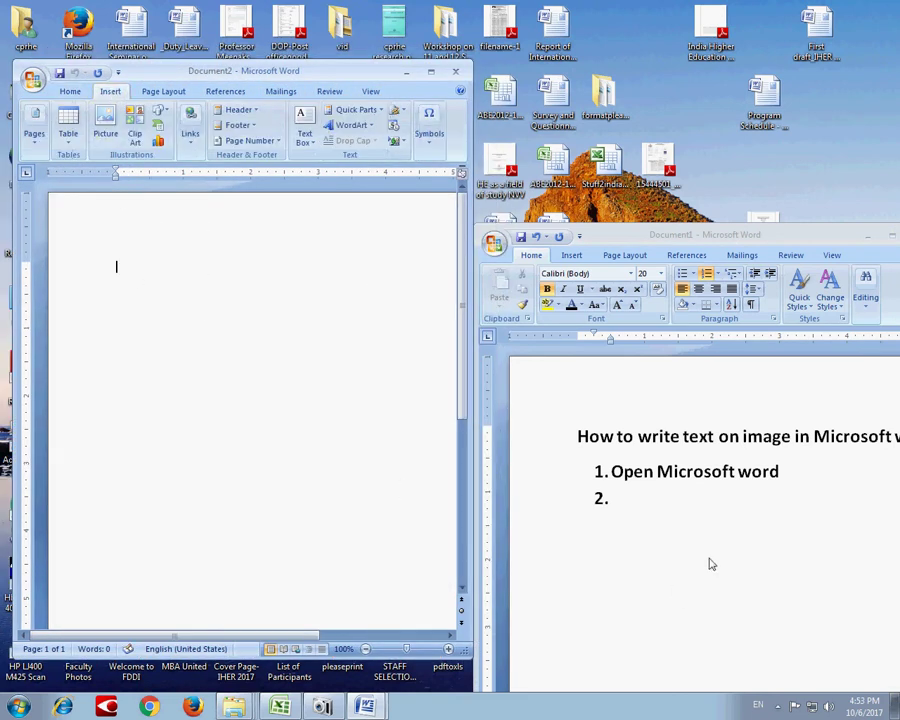
Type step 2 'Insert image in word' in Document1 and start item 3
left_click(675, 494)
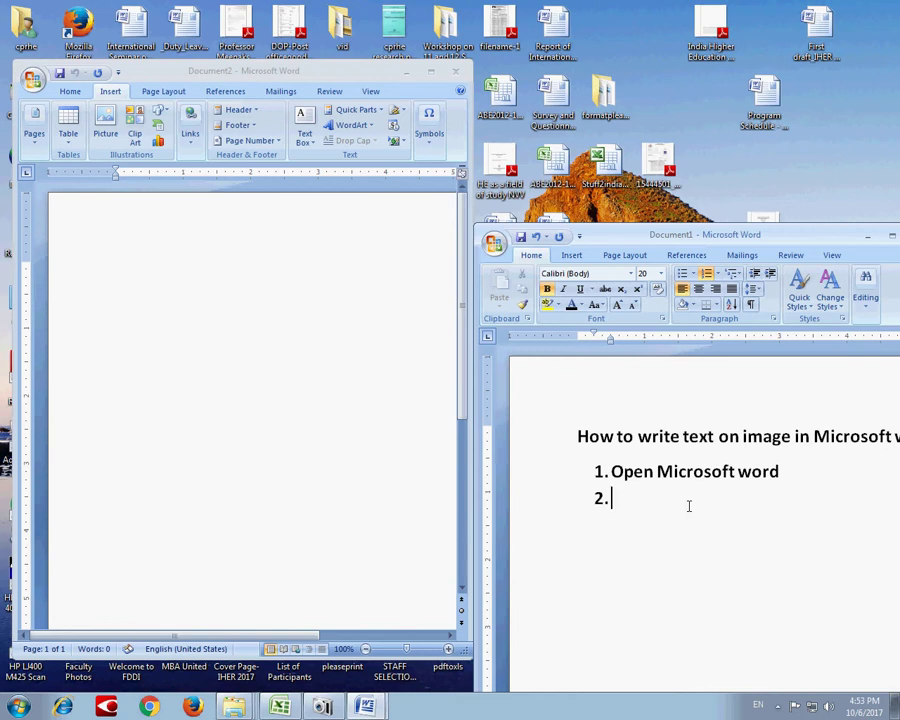
type("Inser")
type("rt")
type(" imag")
type("in")
type("word")
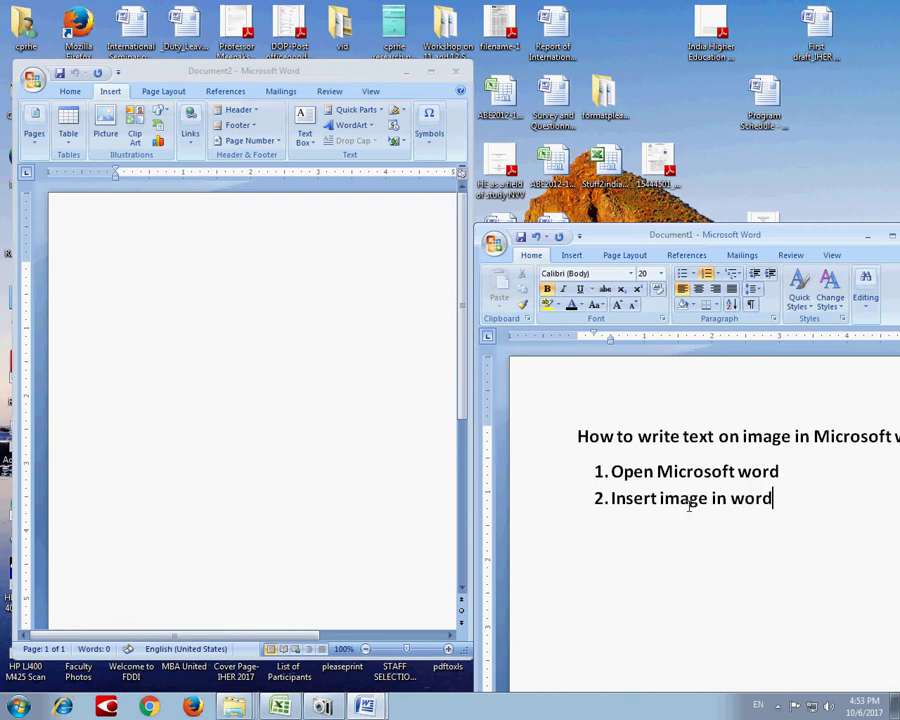
key("Return")
Insert the Desert picture from Libraries > Pictures > Sample Pictures into Document2
left_click(306, 390)
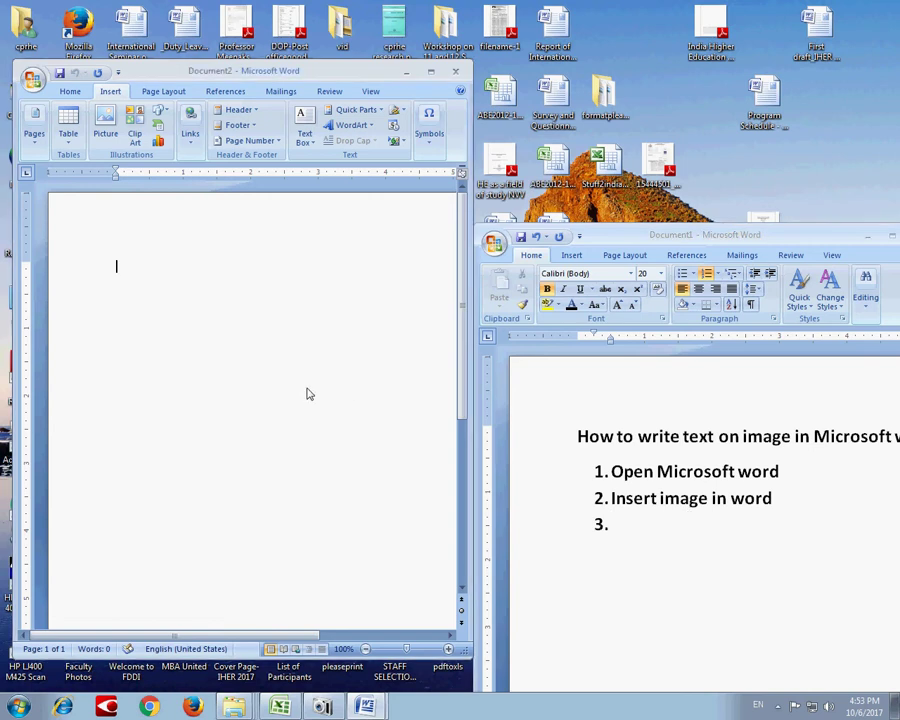
left_click(107, 145)
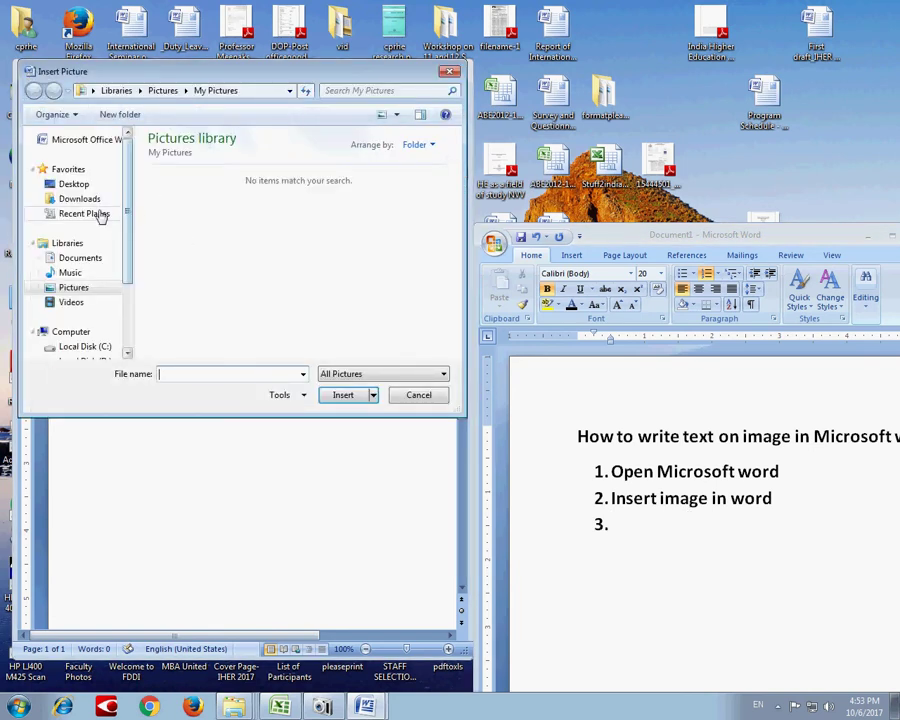
left_click(80, 259)
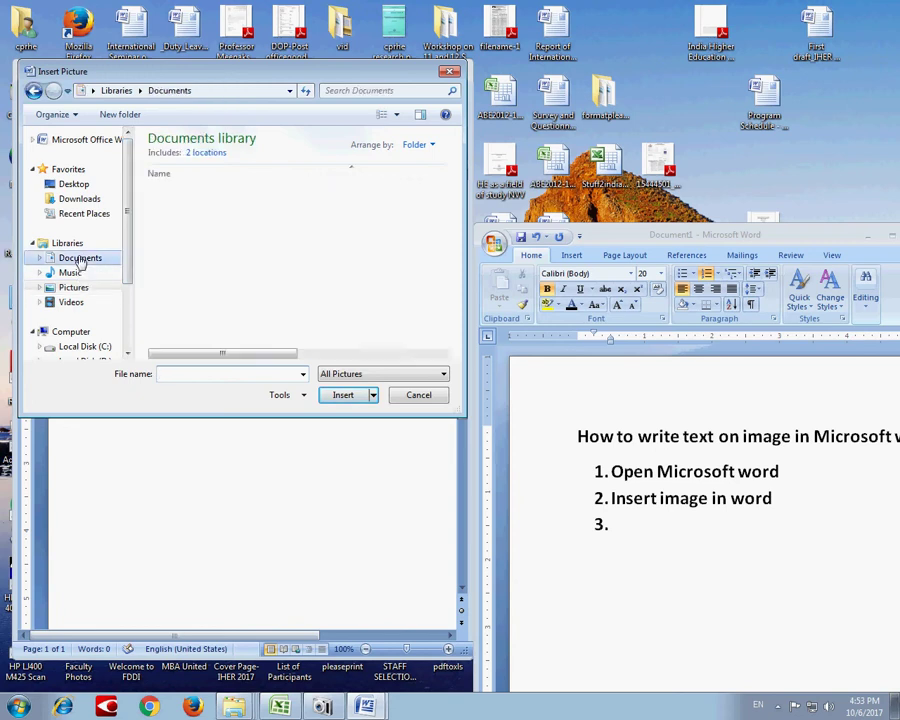
left_click(52, 243)
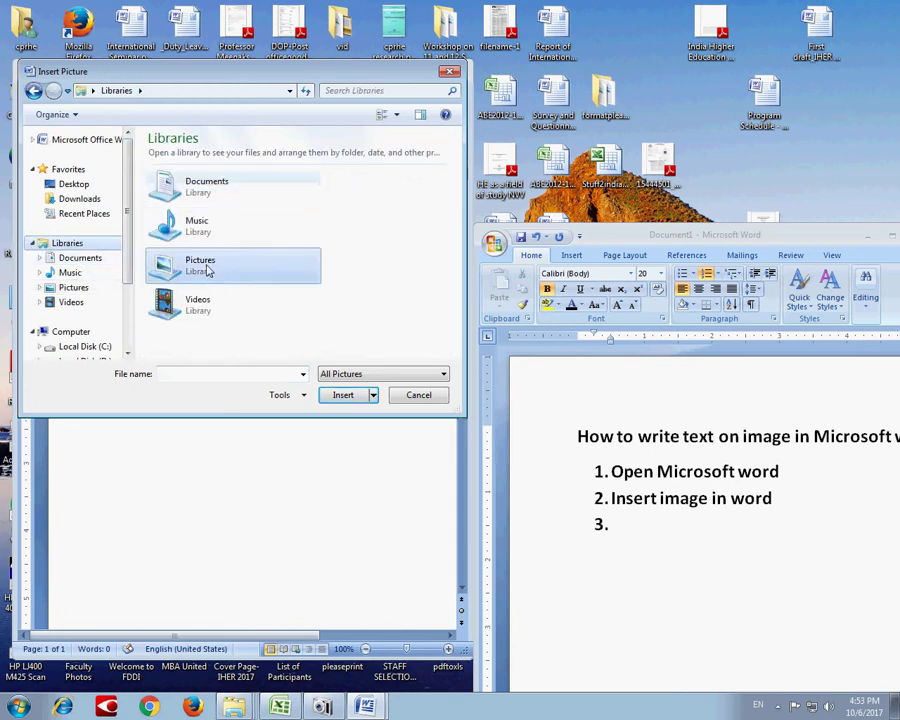
double_click(208, 270)
double_click(190, 228)
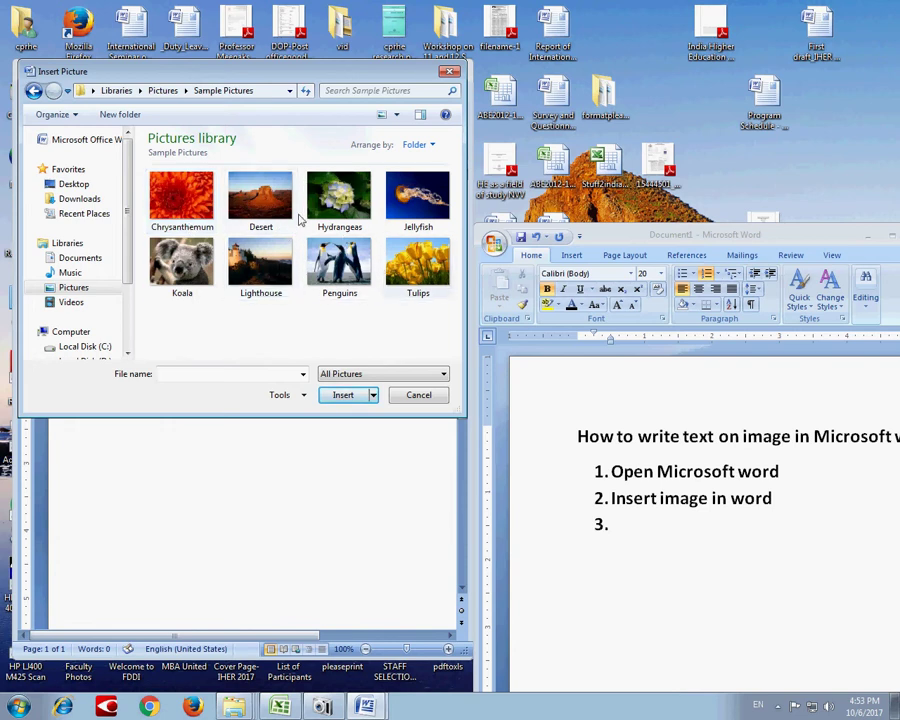
left_click(262, 200)
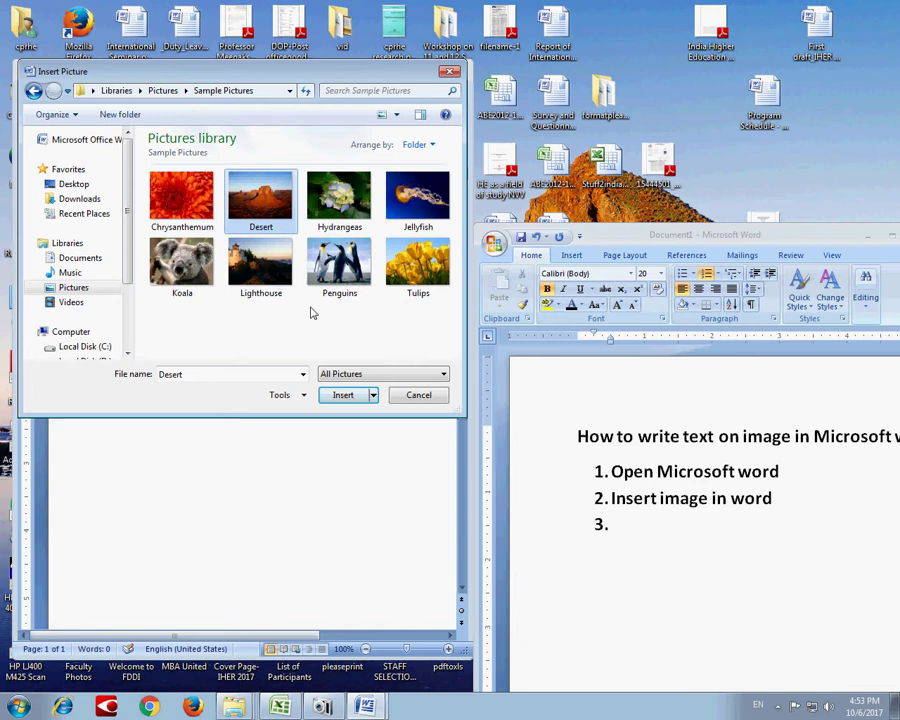
left_click(342, 395)
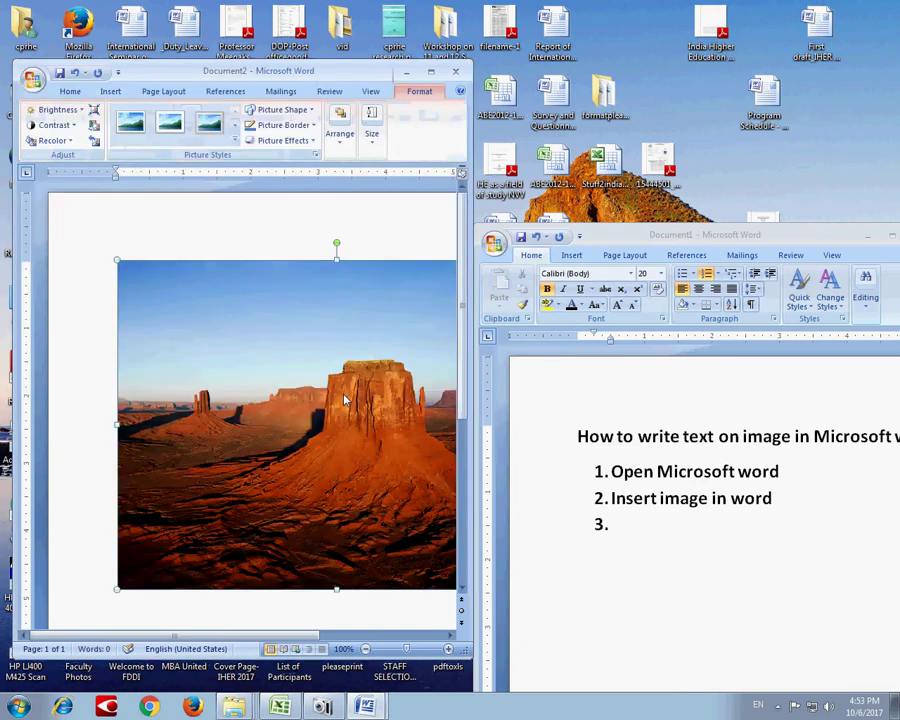
Write step 3 of the list as 'Now go to insert tab' in Document1
left_click_drag(279, 637, 339, 640)
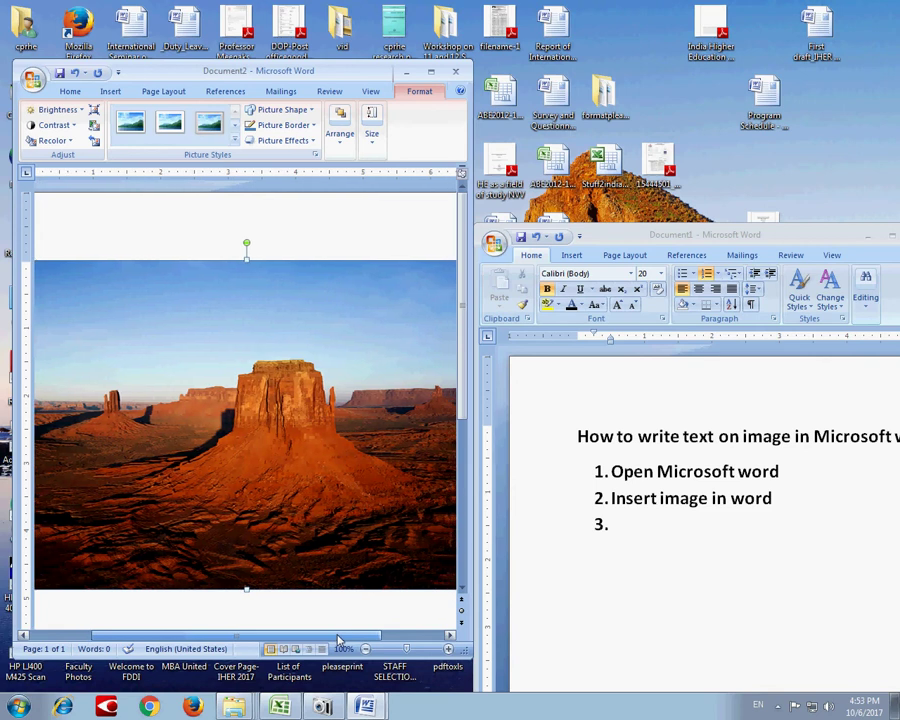
left_click(642, 537)
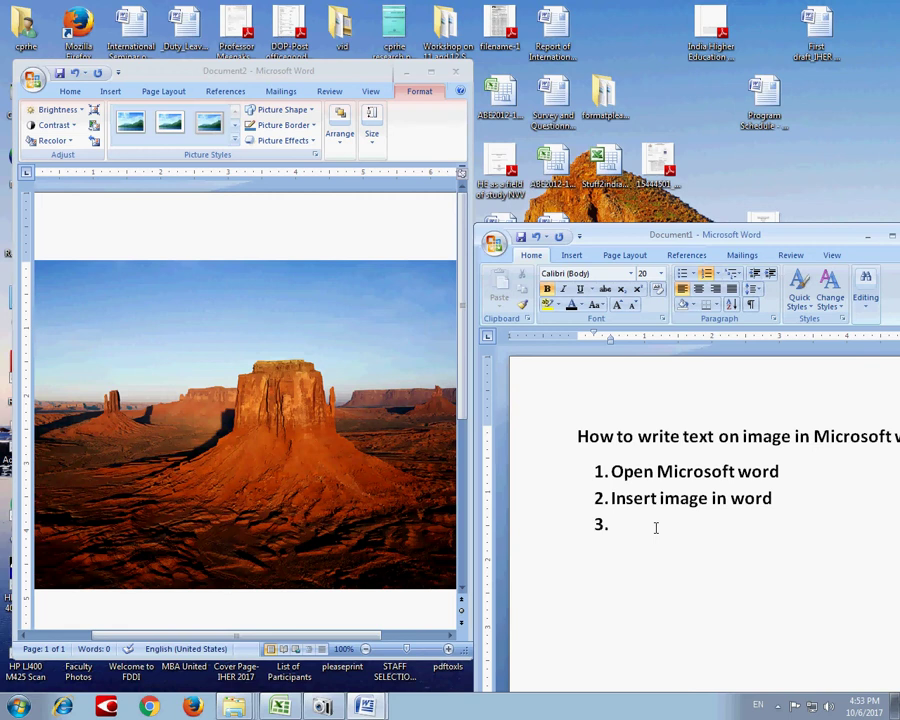
type("now")
left_click(431, 76)
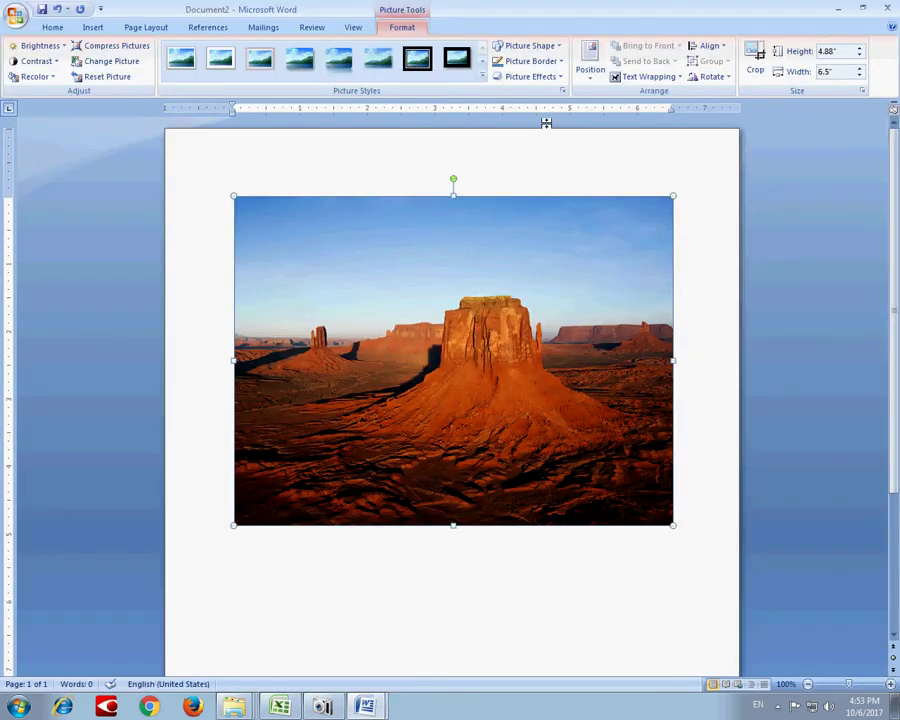
left_click(864, 9)
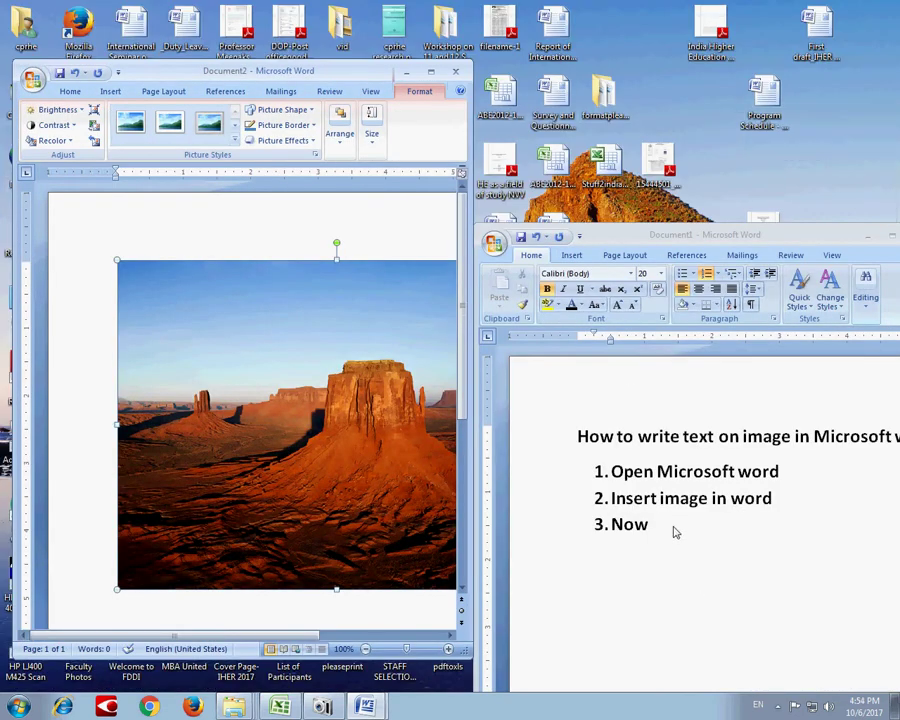
left_click(708, 537)
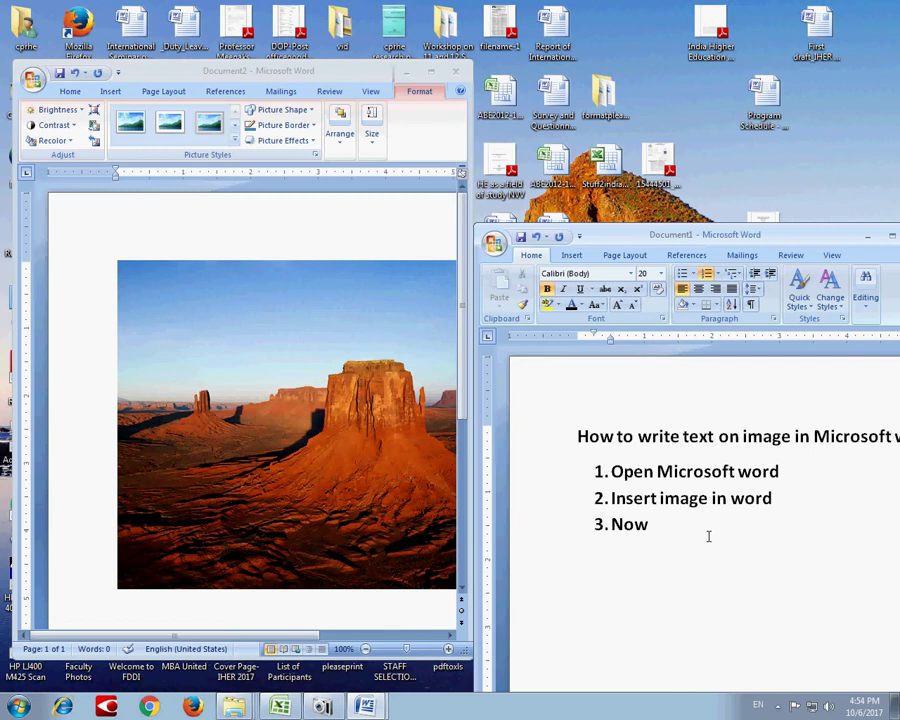
type(" go to inser")
type("t tab")
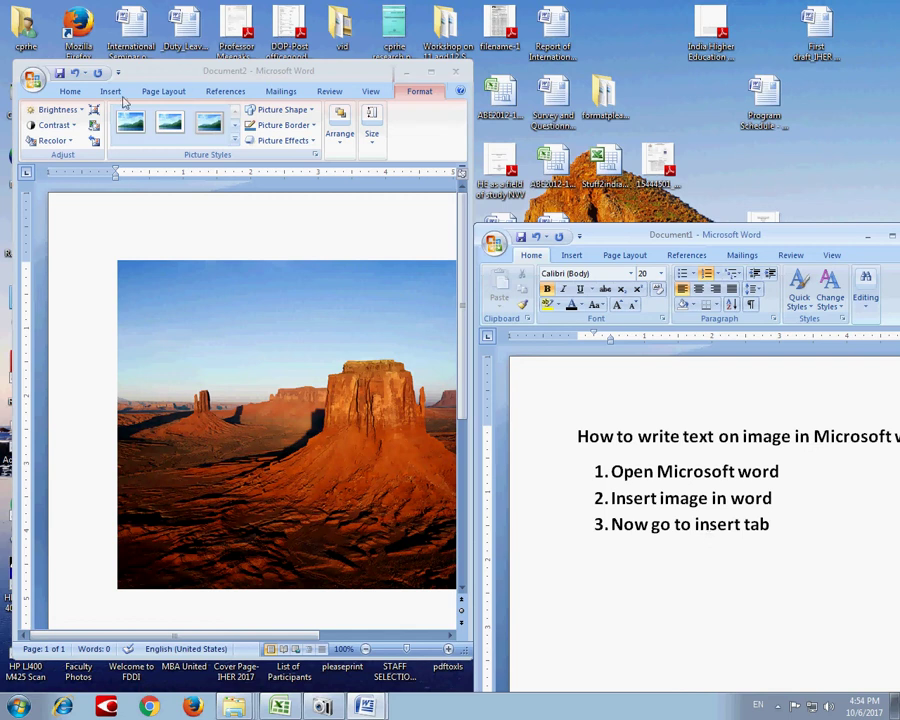
Finish step 3 with 'and click on text box'
left_click(108, 92)
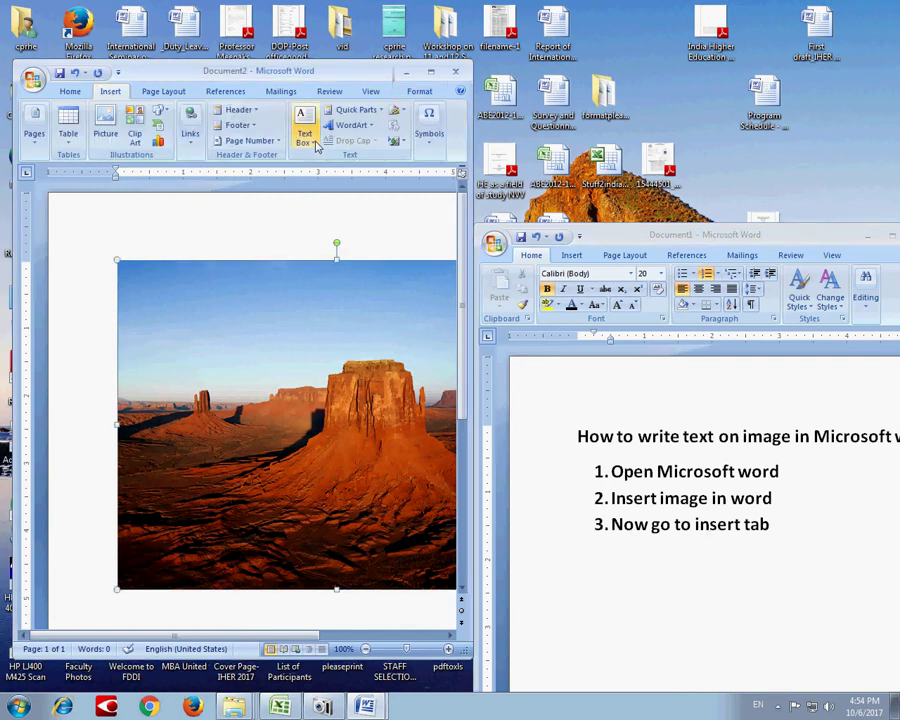
left_click(807, 532)
type("a")
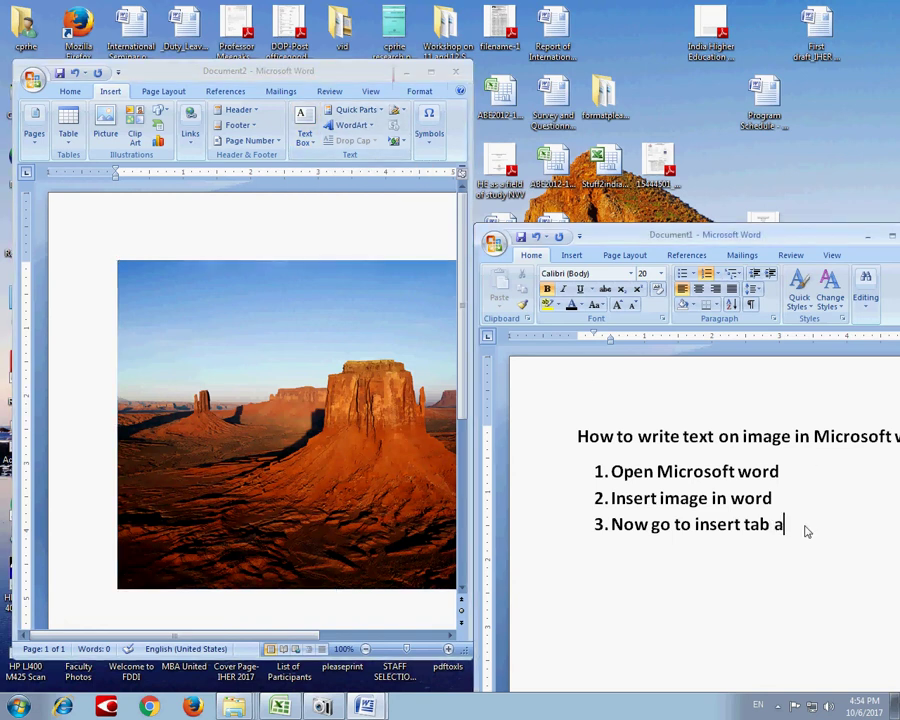
type("nd click")
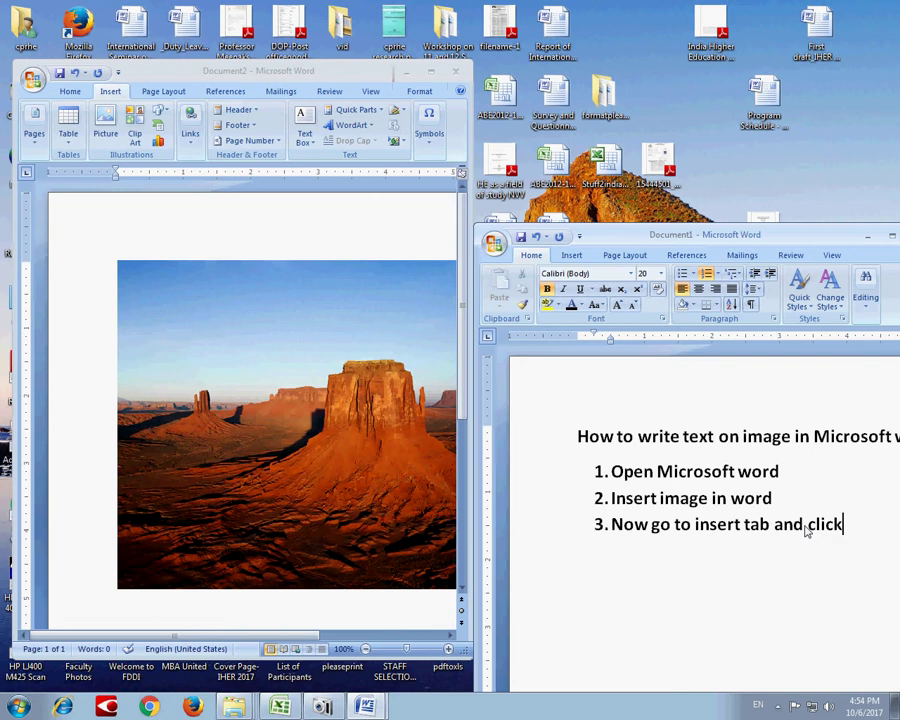
type(" on text")
type(" box")
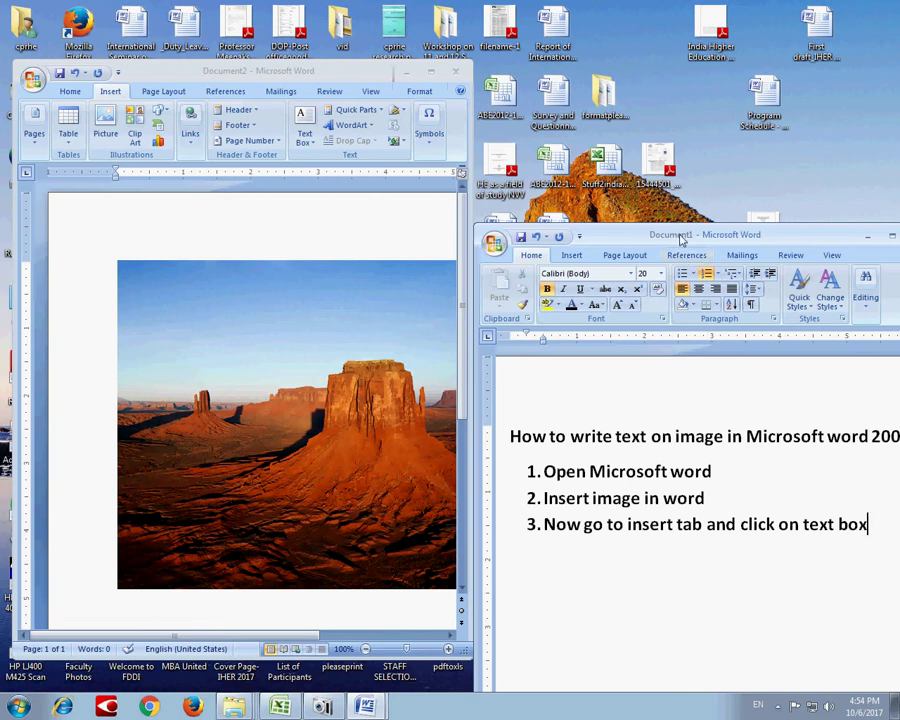
Add step 4 'Don't select image when you put text box' and start item 5
left_click_drag(679, 235, 641, 232)
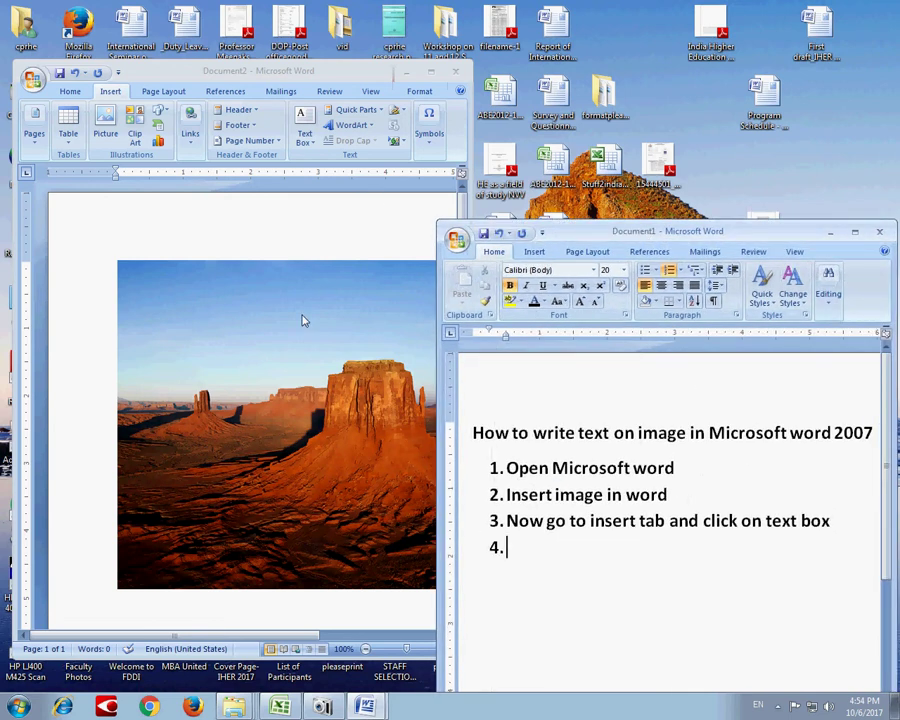
left_click(215, 282)
left_click(543, 557)
type("SD")
key("BackSpace")
key("BackSpace")
type("don")
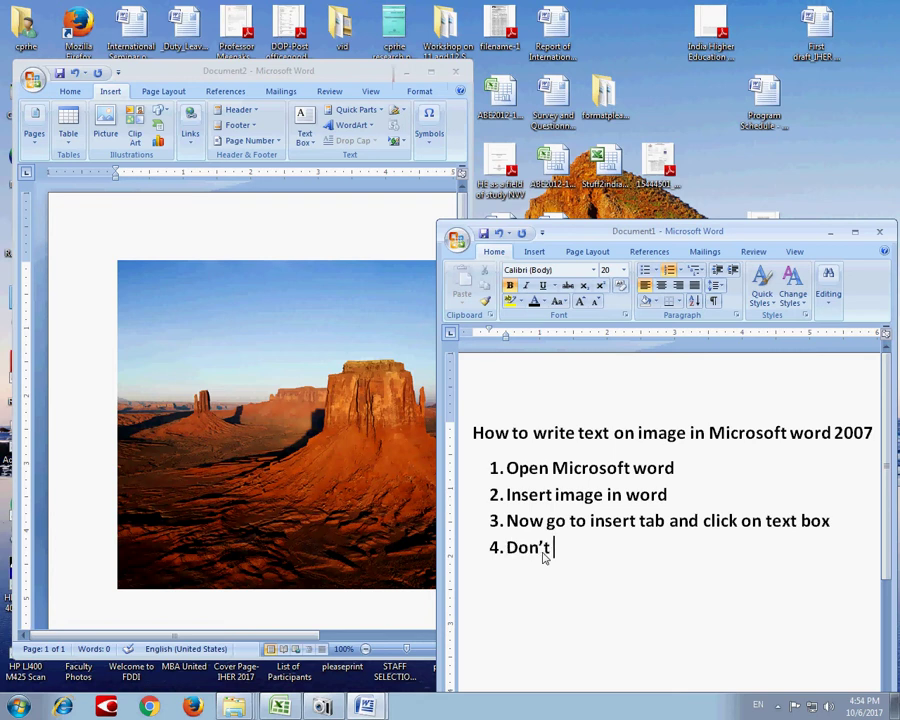
type(" elect i")
type("mage")
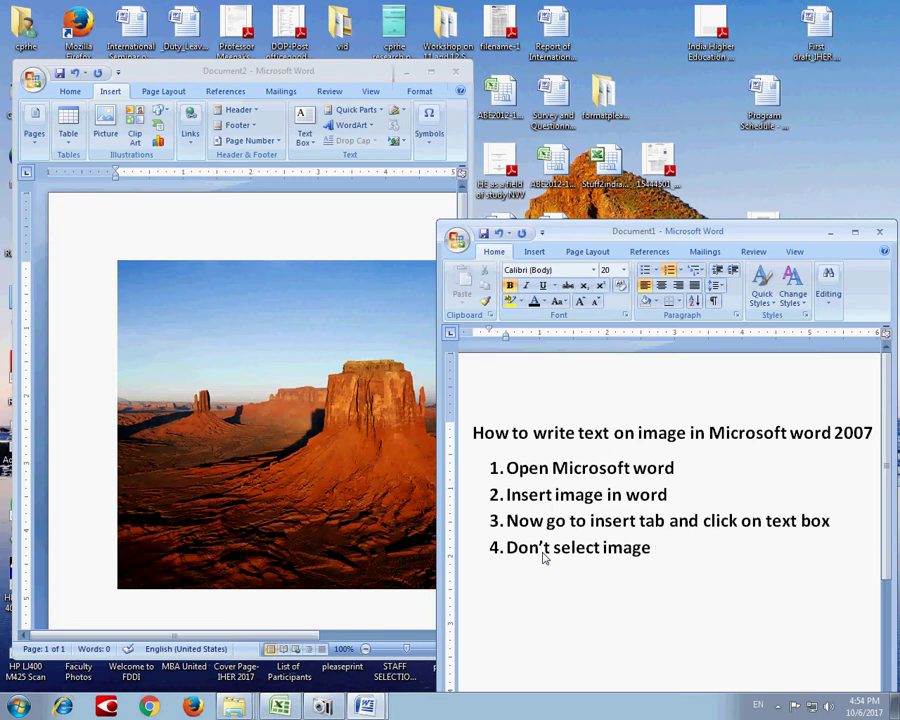
type(" whic")
type(" you")
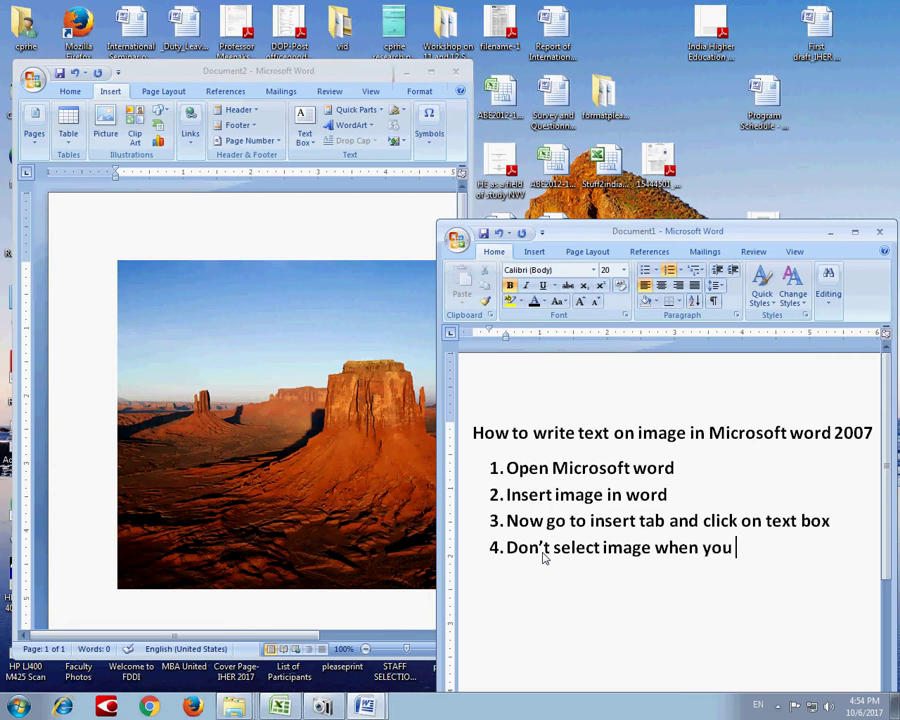
type("put t")
type("ext box")
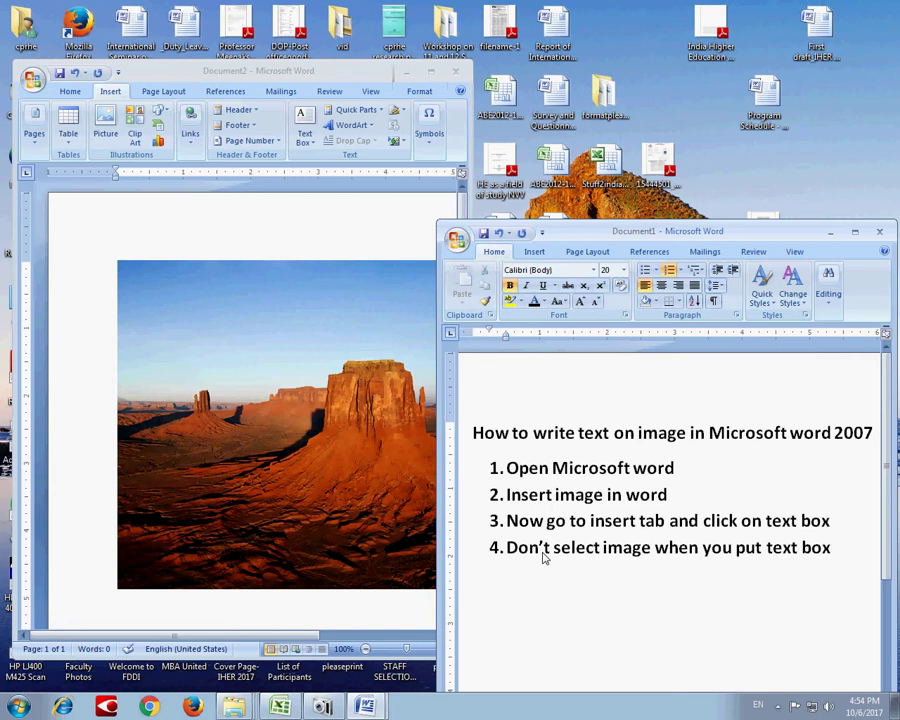
key("Return")
Narrow the desert picture by dragging its right edge inward
left_click(242, 603)
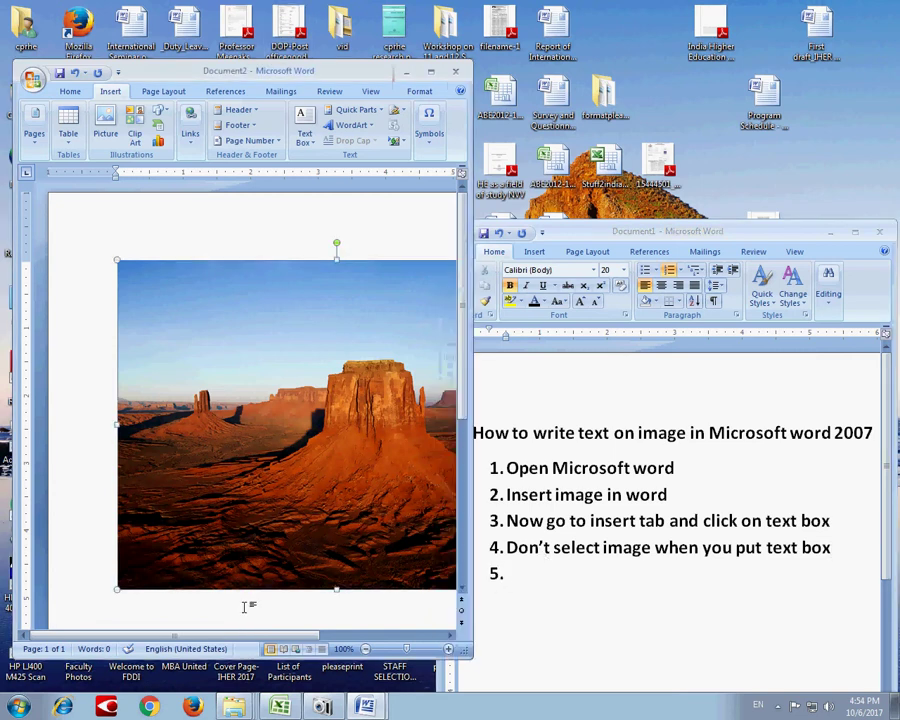
left_click_drag(340, 646, 372, 643)
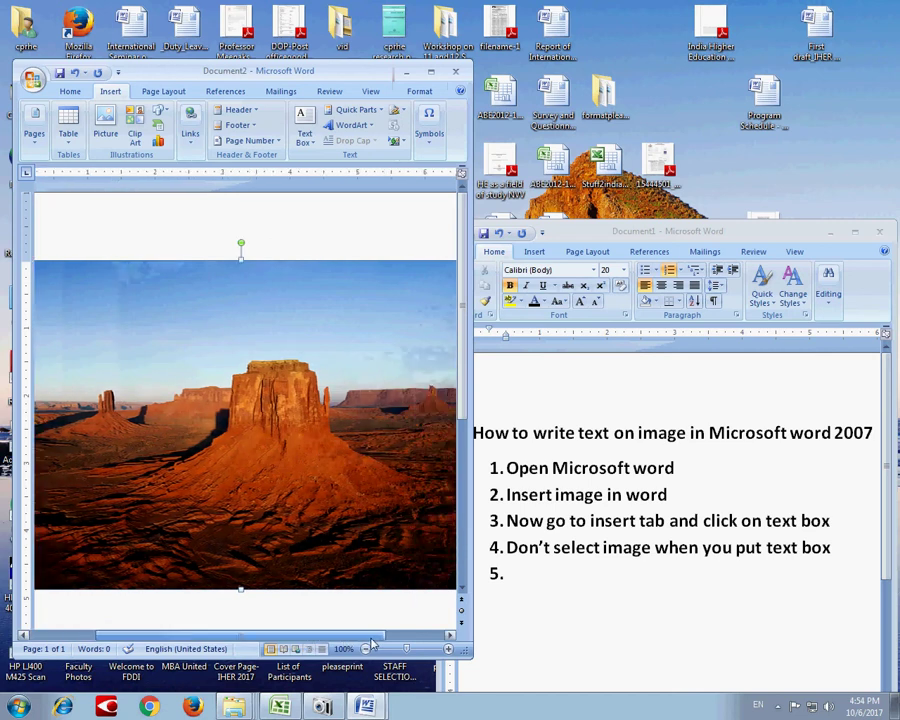
left_click_drag(456, 589, 396, 580)
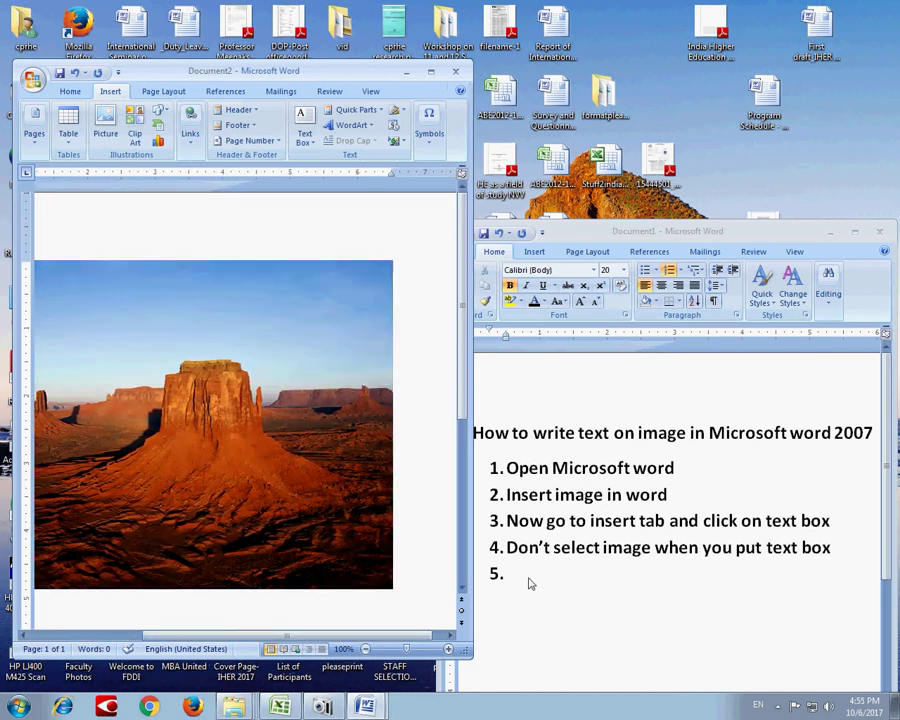
Add step 5 'Now insert text box on image' and start item 6
left_click(525, 578)
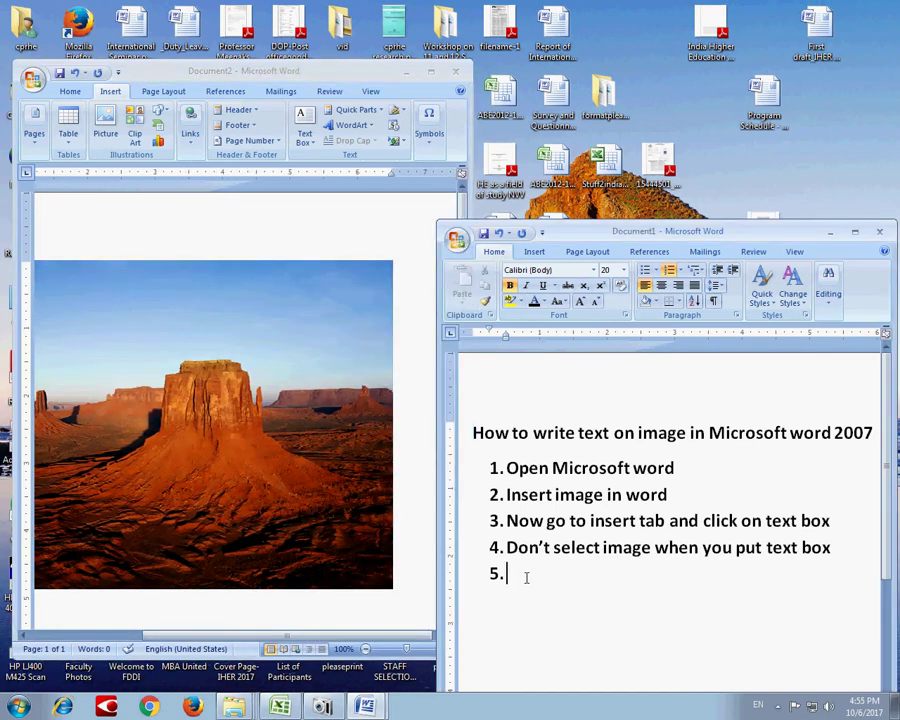
type("Now i")
type("nsert text bo")
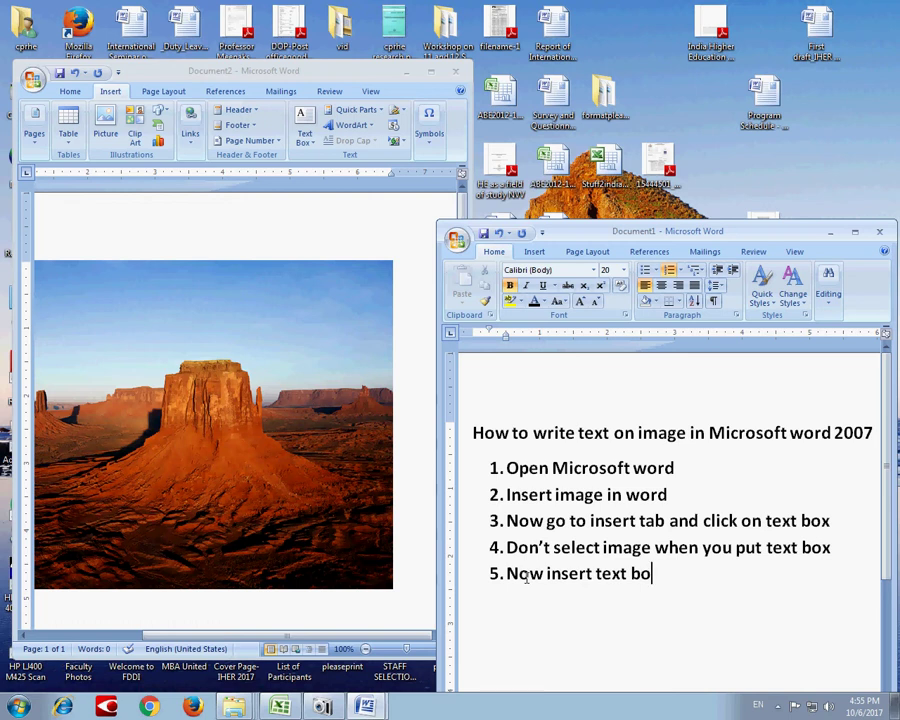
type("x on i")
type("mage")
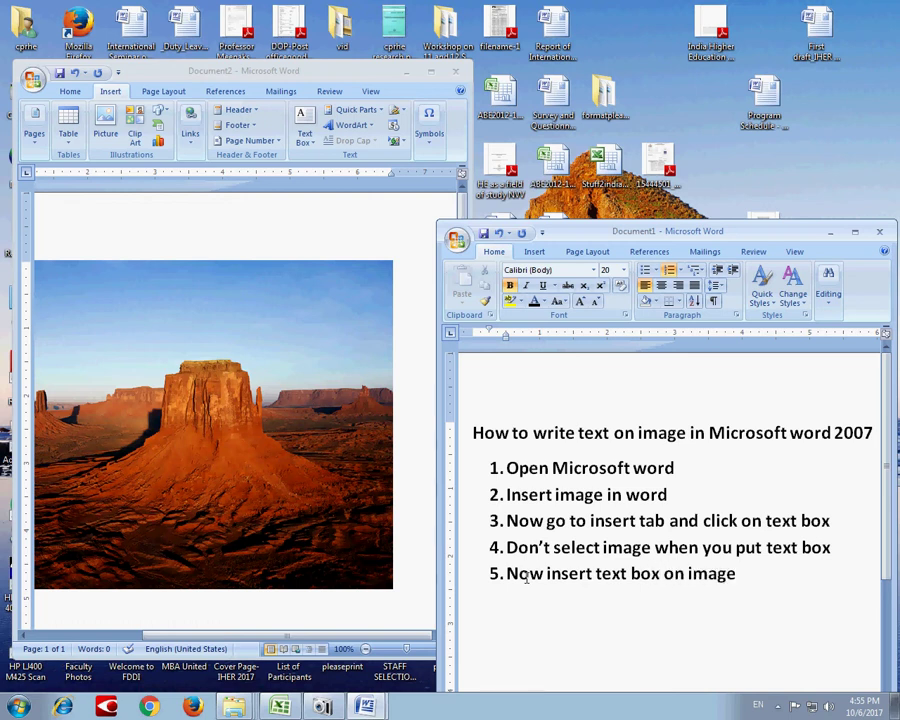
key("Return")
Place a built-in text box on the desert picture, moved toward its centre
left_click(317, 147)
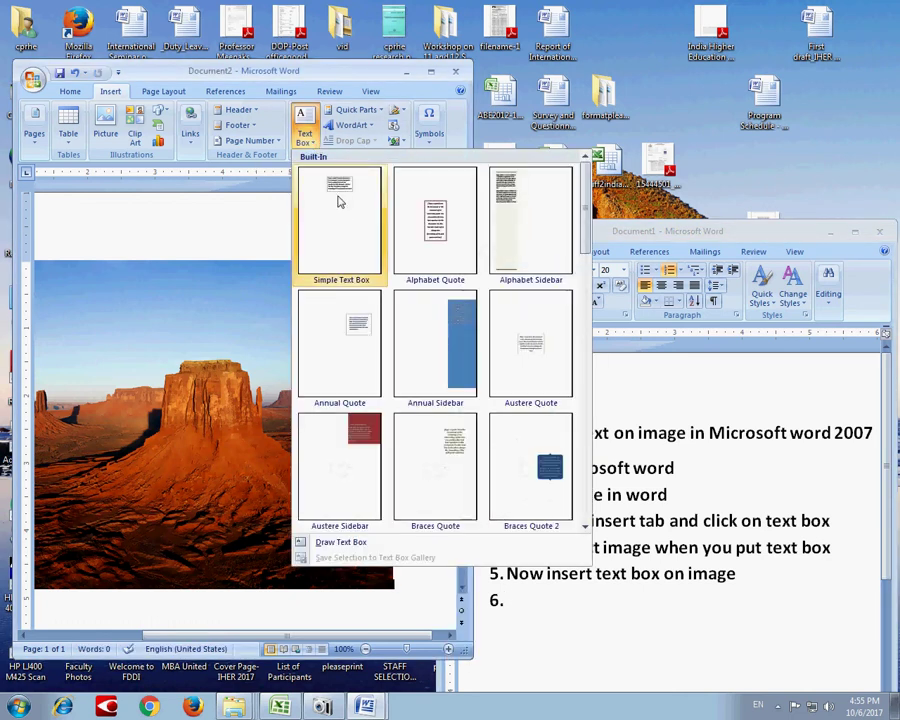
left_click(338, 202)
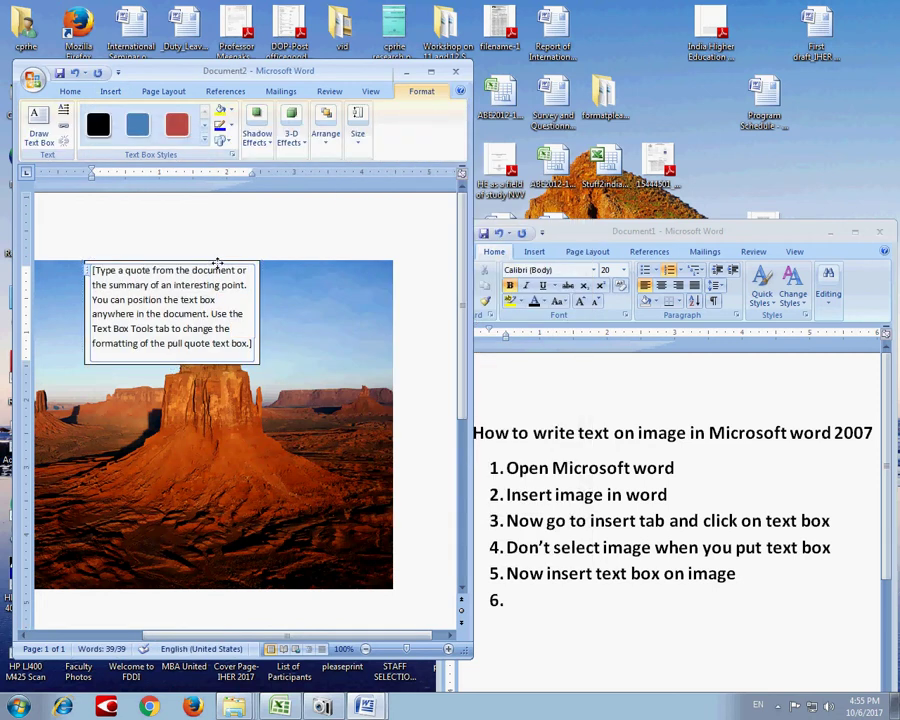
left_click_drag(217, 262, 295, 268)
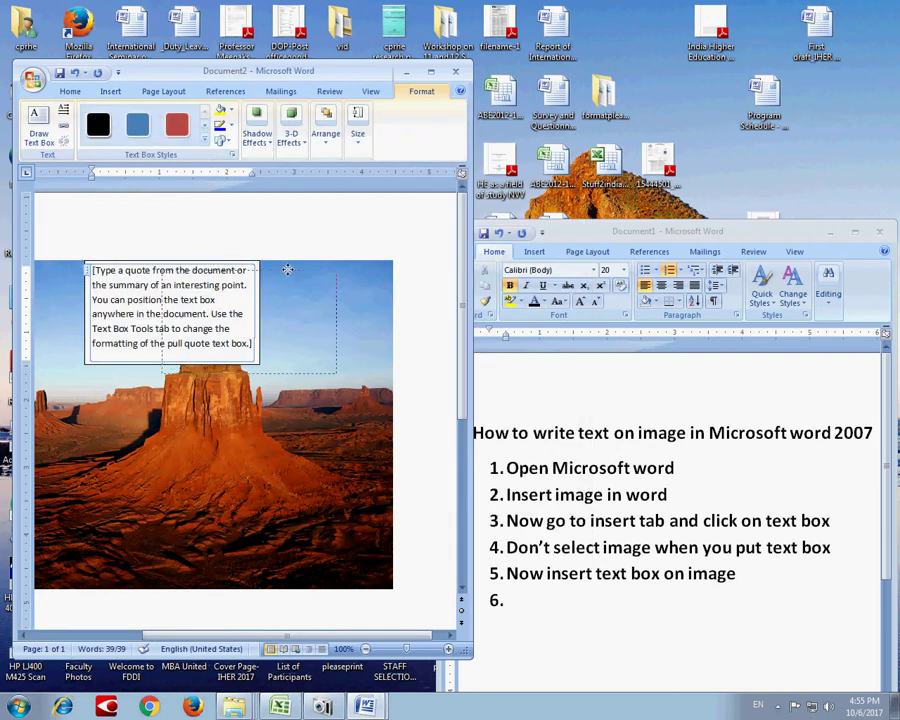
left_click(520, 600)
Write step 6, ending 'come to you image', and start step 7
type("s")
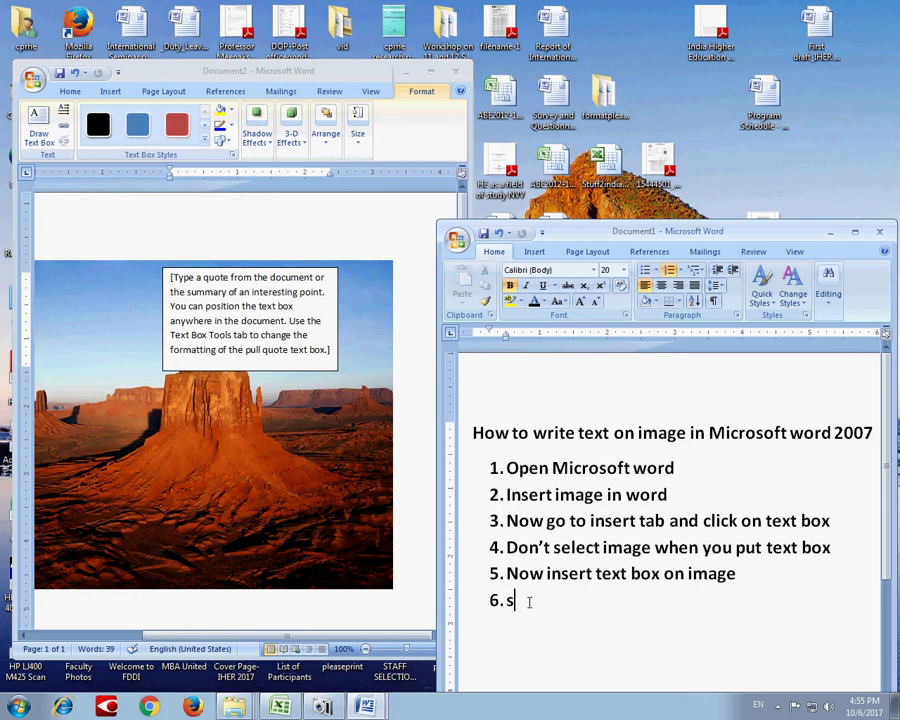
key("BackSpace")
type("as you")
type(" see it w")
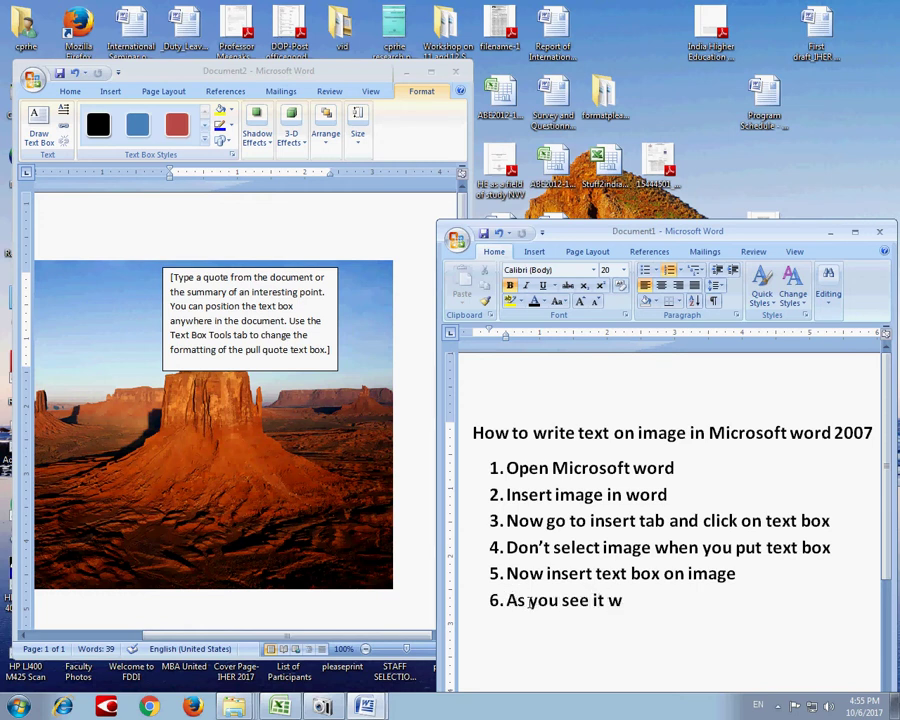
key("BackSpace")
type("come")
type(" to")
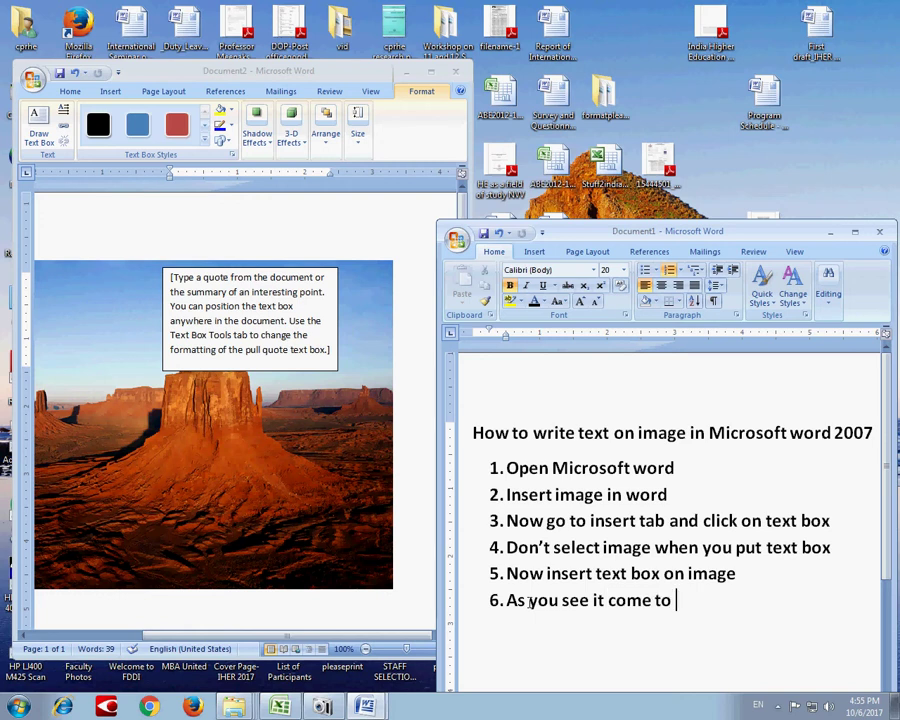
type(" you ")
type("imag")
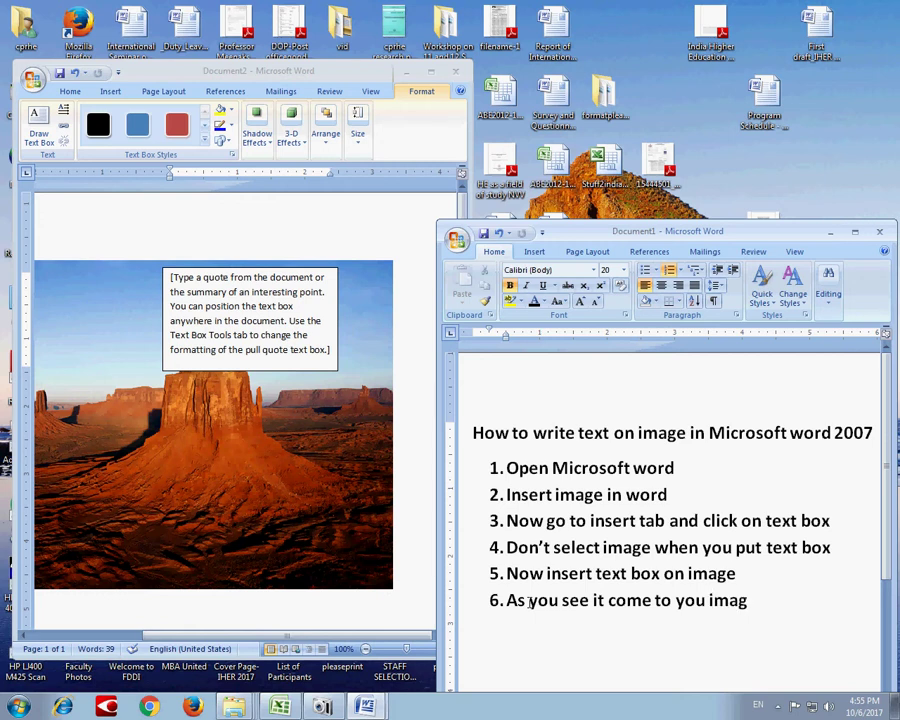
type("e")
key("Return")
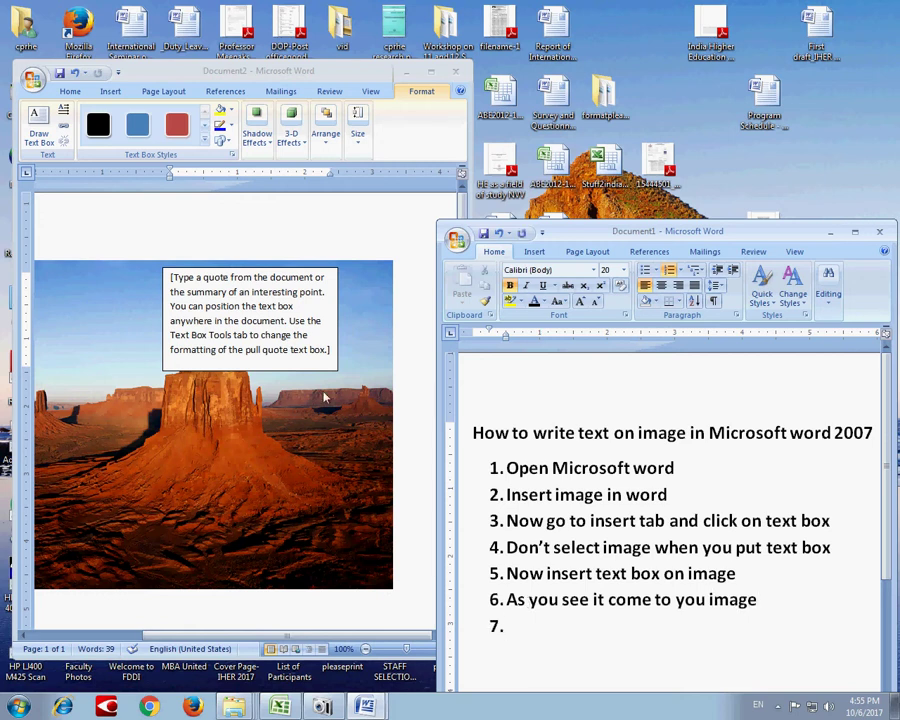
Write step 7 'Now it not see good looking and its background transparent'
type("now")
type(" it ")
type("not")
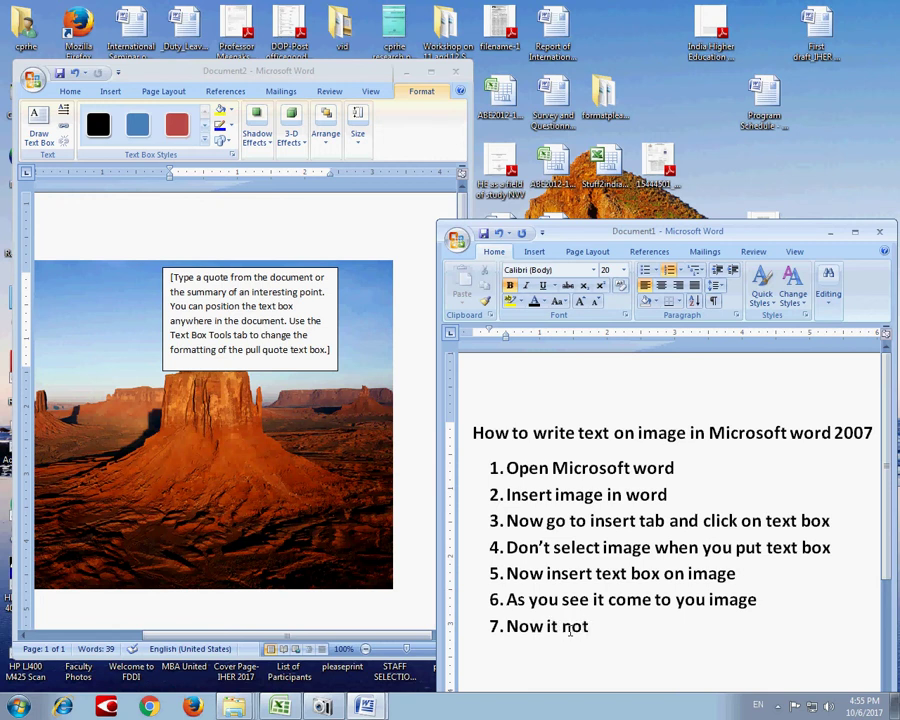
type(" see")
type(" go")
type("odlook")
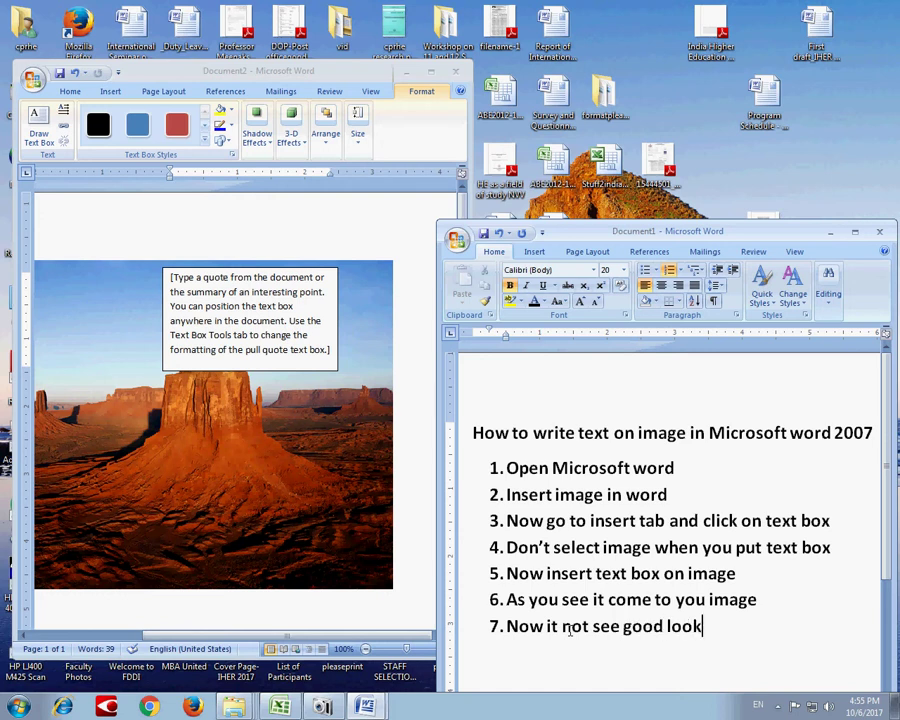
type("ing")
key("Return")
key("Up")
key("Right")
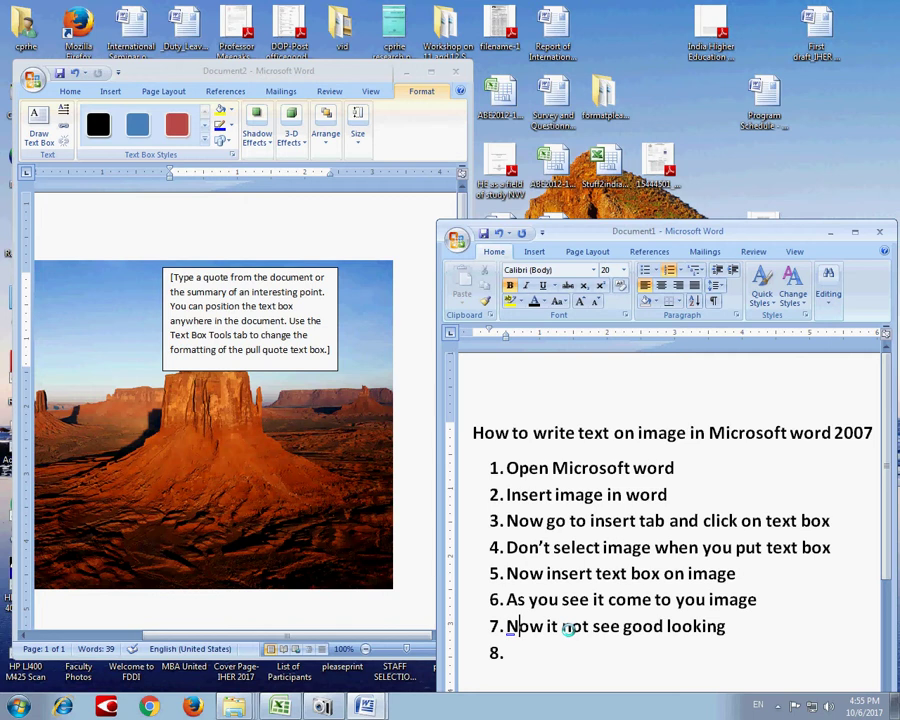
key("Right")
key("Right")
key("Right")
key("Right")
key("Right")
key("Right")
key("Right")
key("Right")
key("Right")
type("and")
key("BackSpace")
type("tsbac")
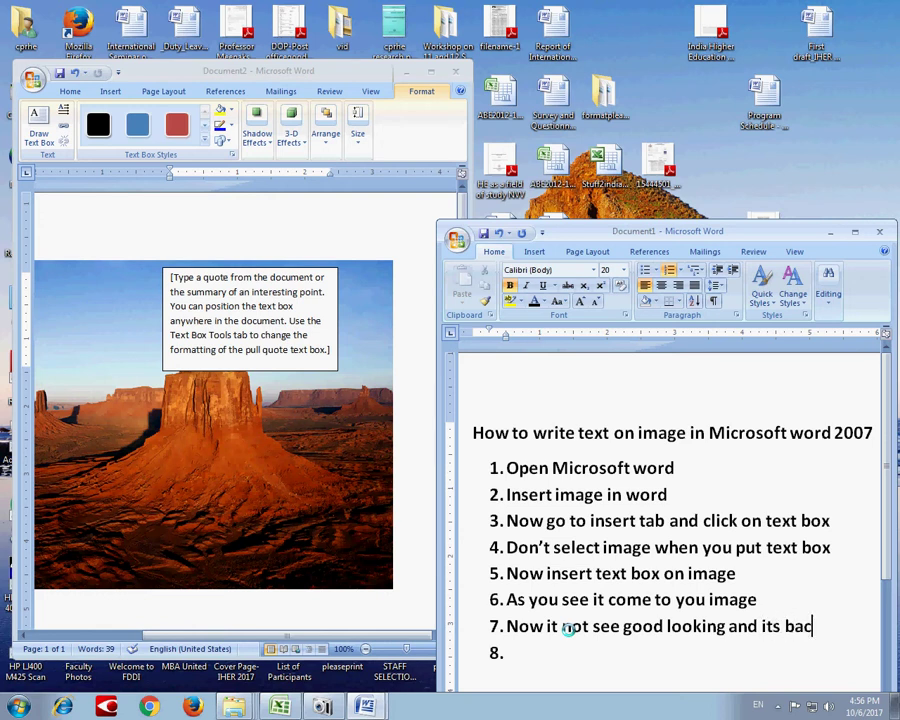
type("kgr")
type("ound s")
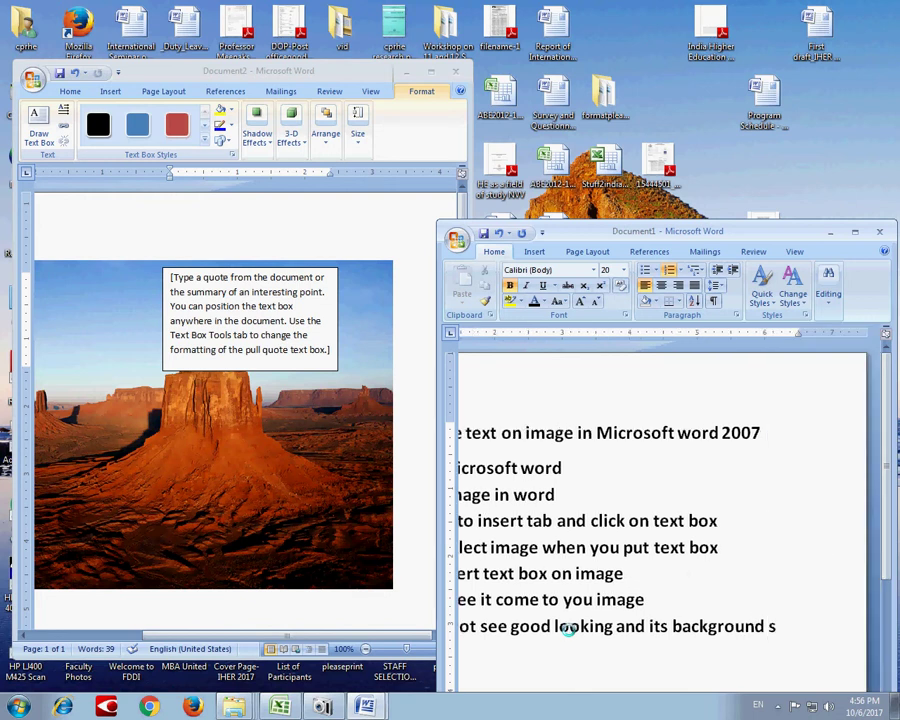
key("BackSpace")
type("not")
key("Return")
type("sp")
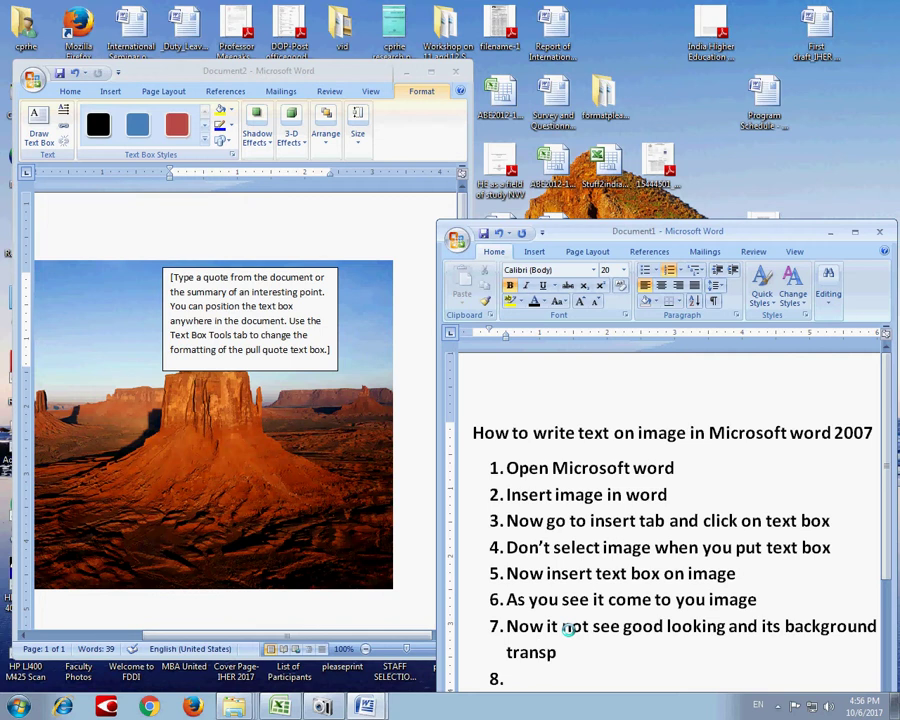
type("rant")
key("BackSpace")
key("BackSpace")
key("BackSpace")
key("BackSpace")
key("BackSpace")
key("BackSpace")
key("BackSpace")
type("sparent")
Type step 8 'Select your text box' in the how-to list
left_click(314, 371)
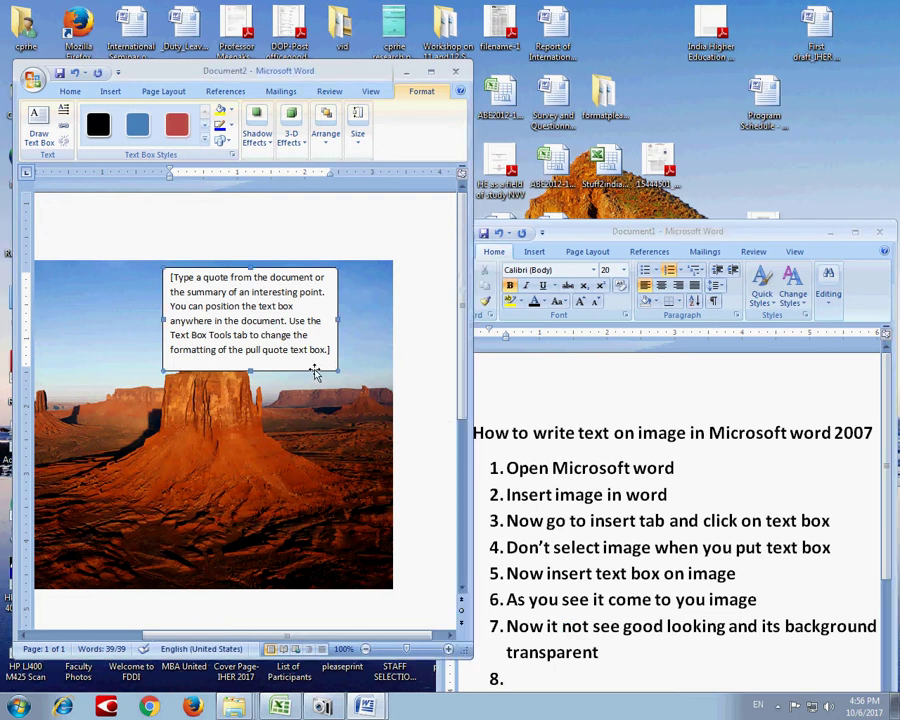
left_click(530, 679)
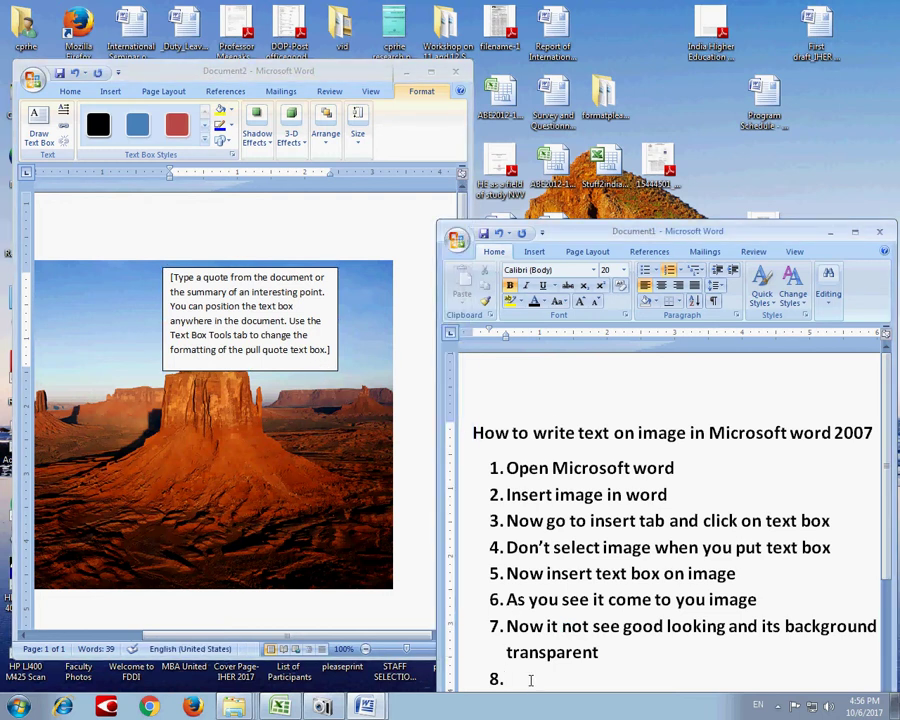
type("sect")
type(" yourte")
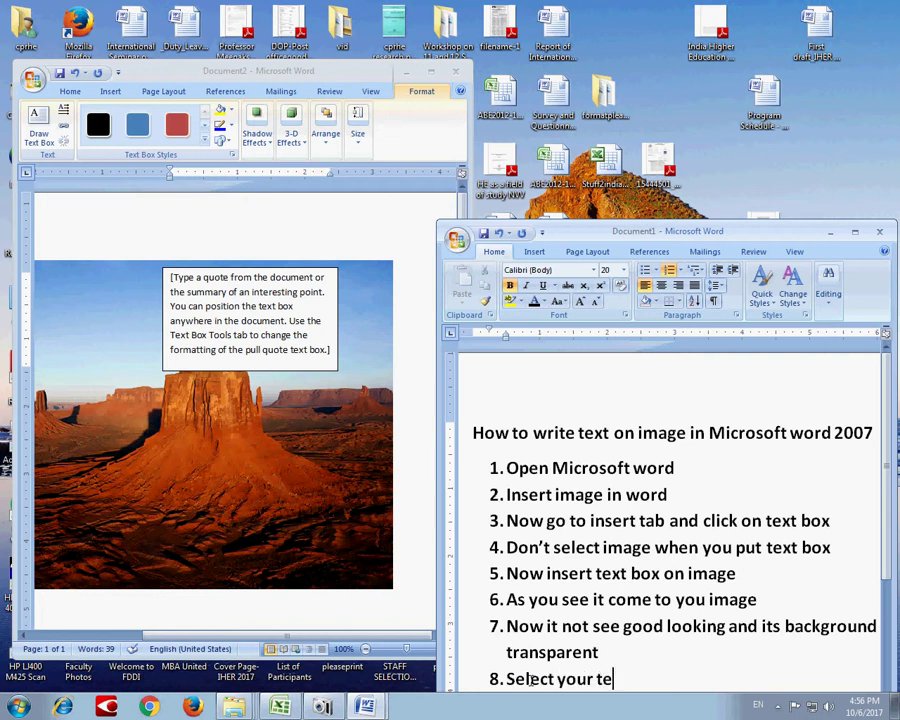
type("xtbo")
type("x")
Select the text box on the picture and view its outline and fill colour choices
left_click(429, 524)
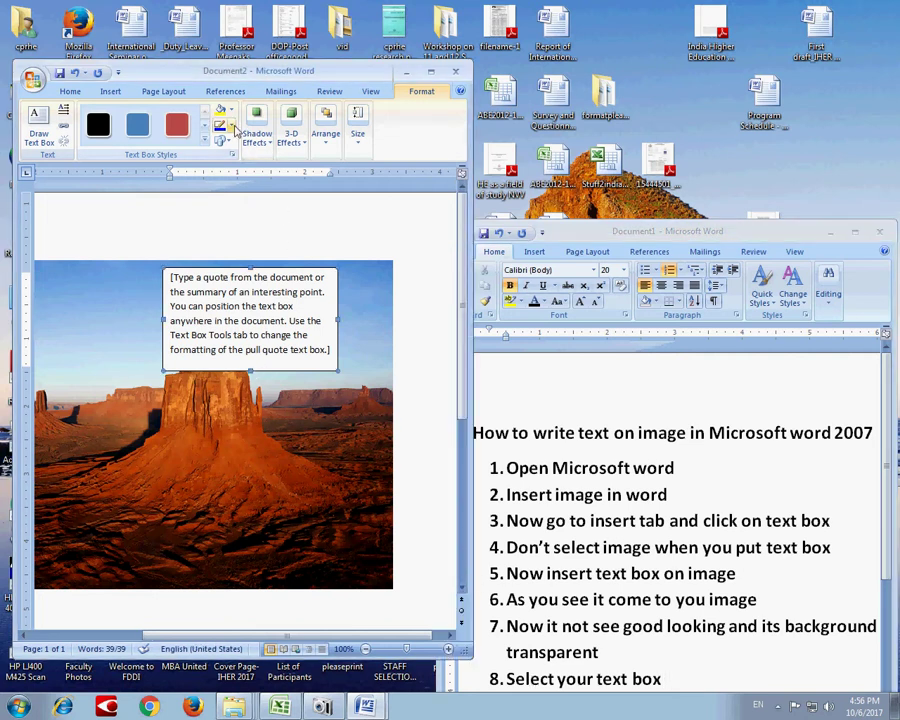
left_click(231, 127)
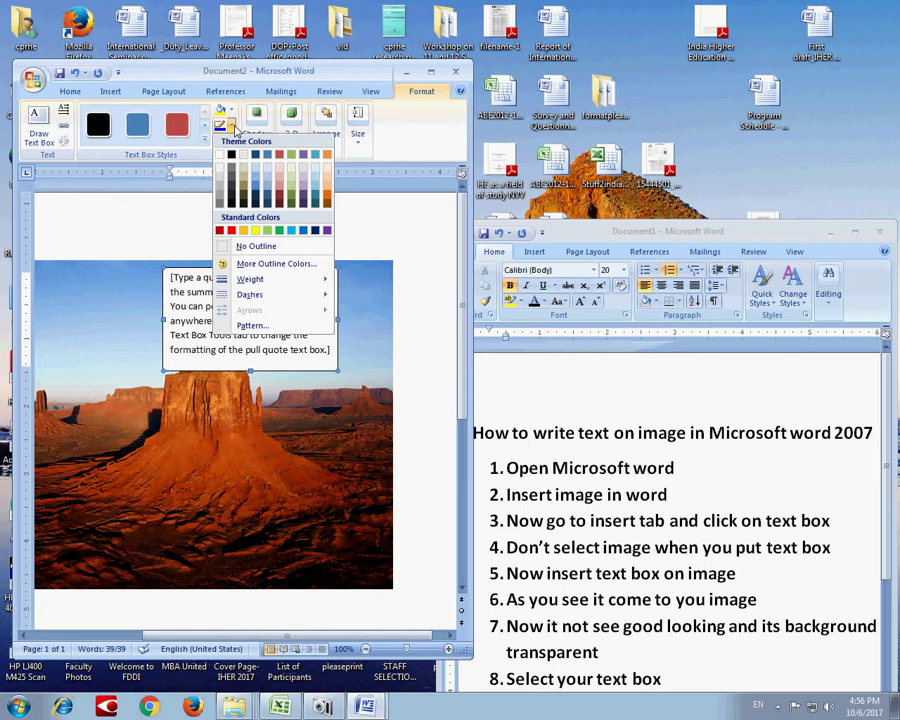
left_click(235, 128)
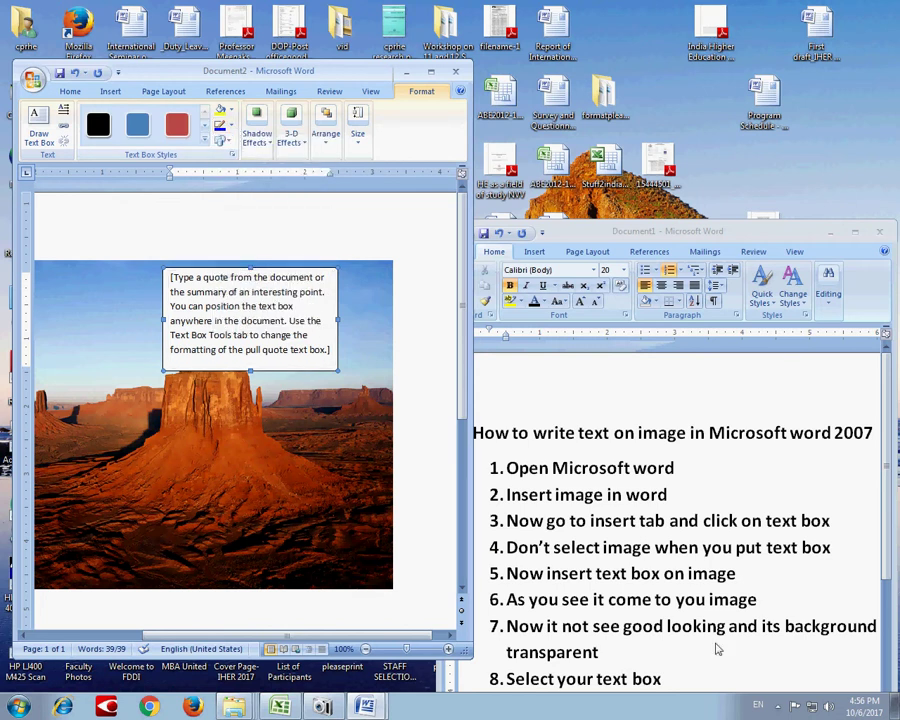
left_click(684, 687)
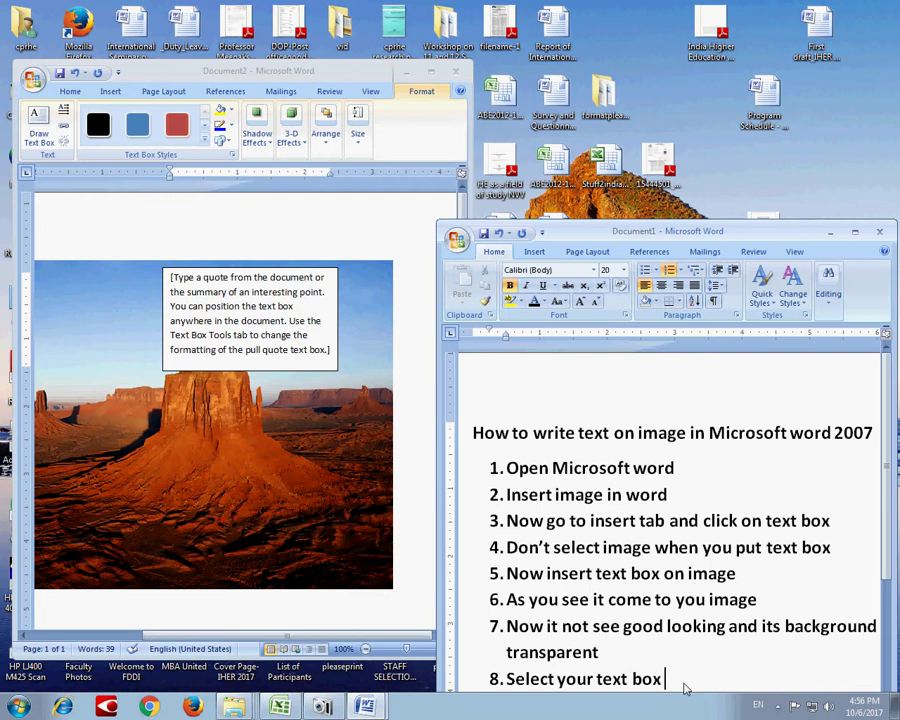
left_click(230, 112)
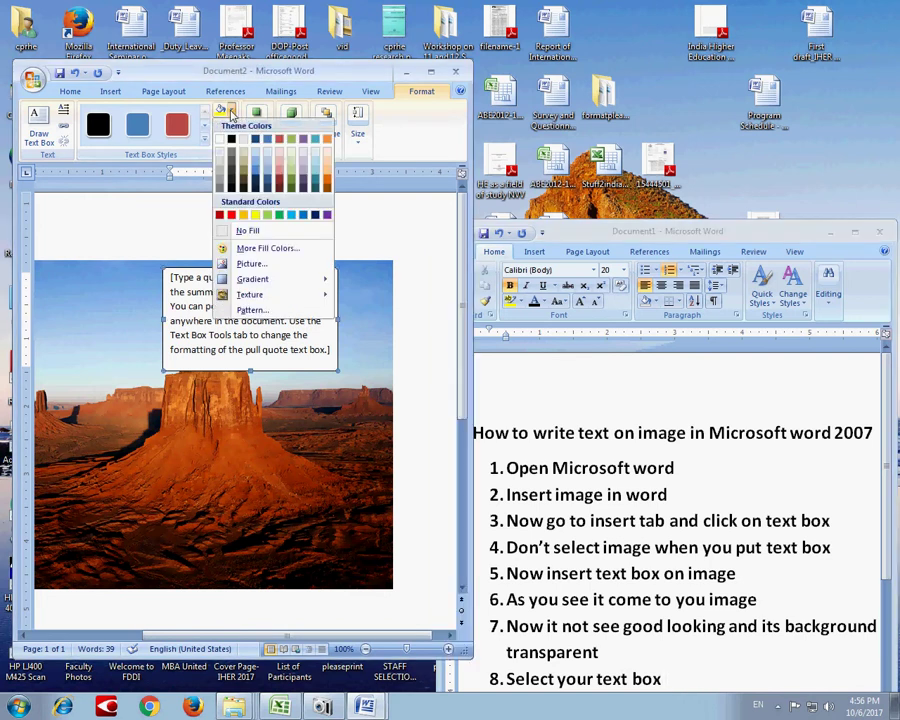
left_click(230, 112)
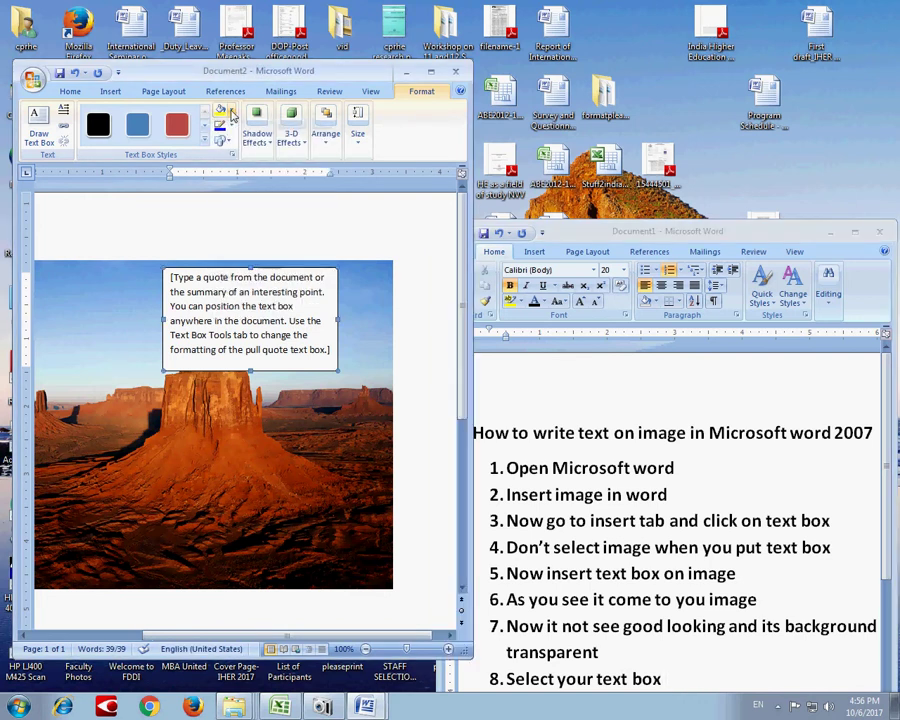
left_click(705, 674)
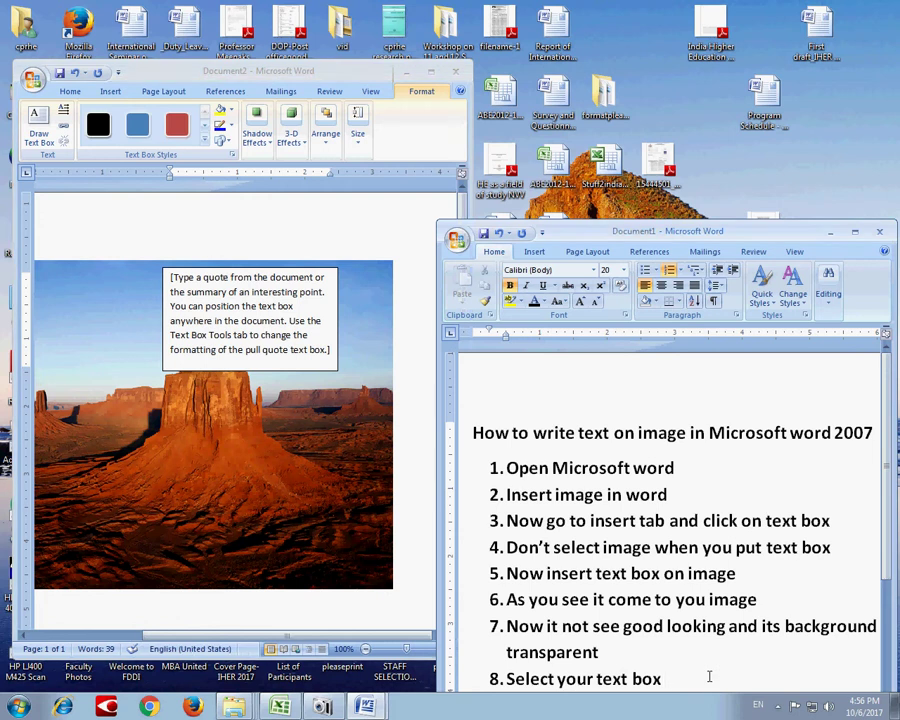
Remove stray characters after step 8, start step 9, and move the list window up
type(",c")
key("BackSpace")
key("BackSpace")
key("BackSpace")
key("Return")
left_click_drag(740, 229, 760, 72)
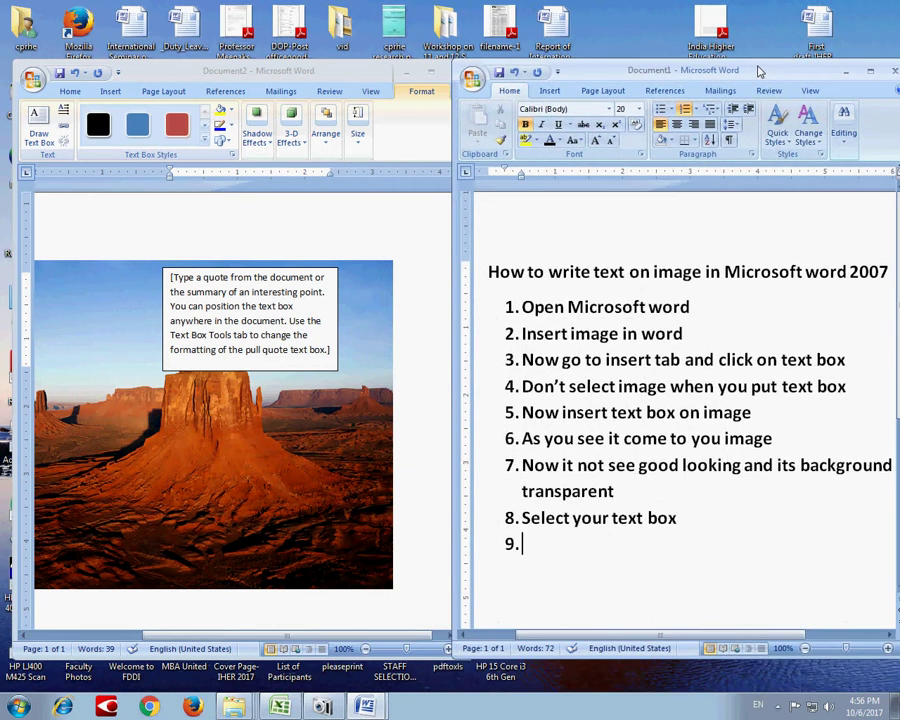
Draft step 9's wording, correcting 'Colours' to 'Color' and erasing the mistyped letters
type("C")
type("ollo")
key("BackSpace")
key("BackSpace")
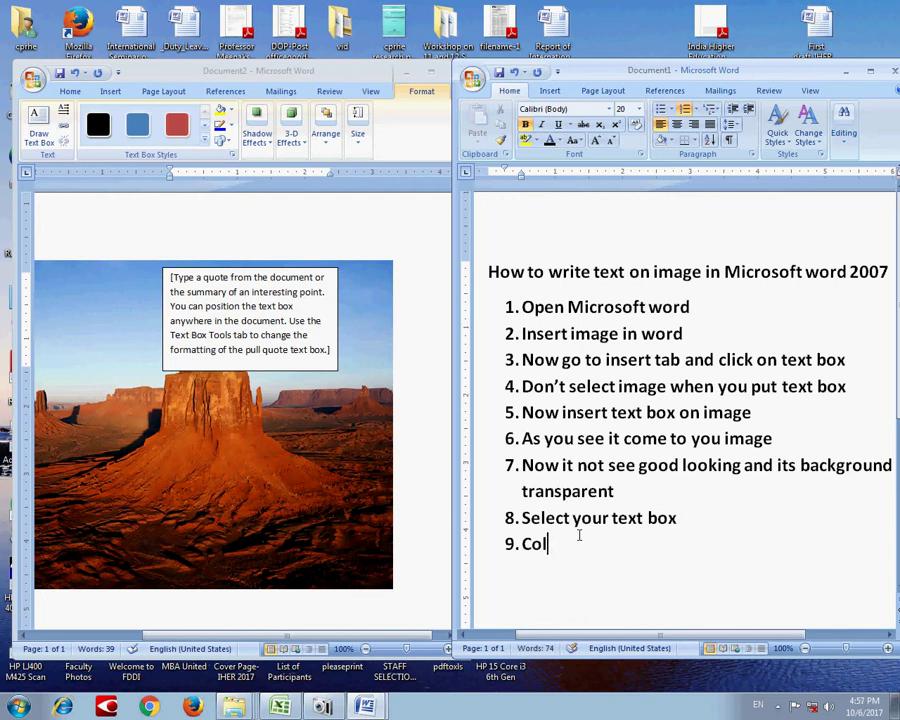
type("ours")
key("BackSpace")
right_click(548, 544)
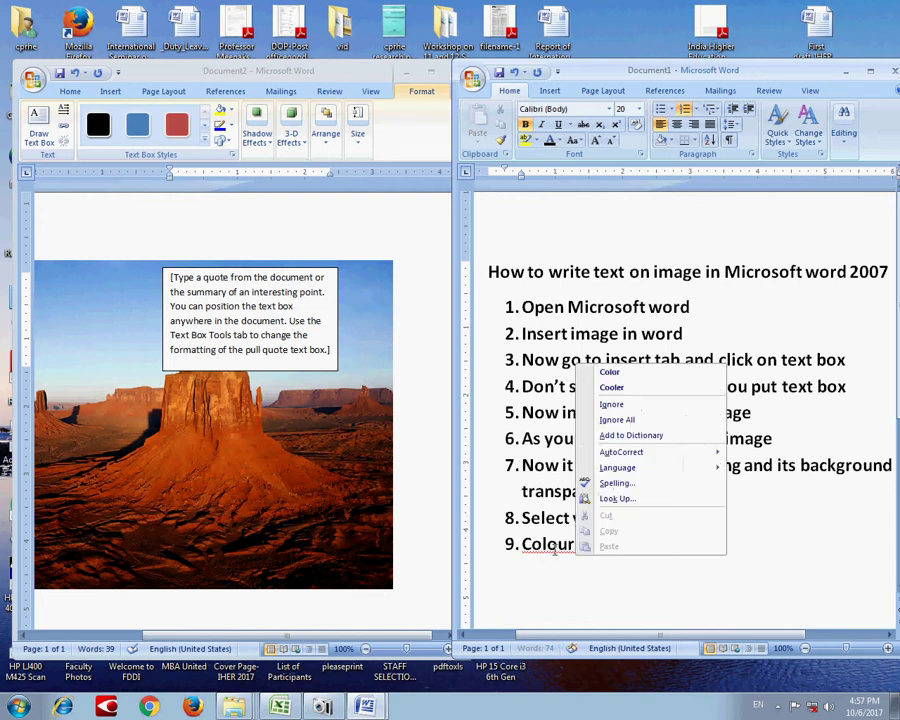
left_click(641, 374)
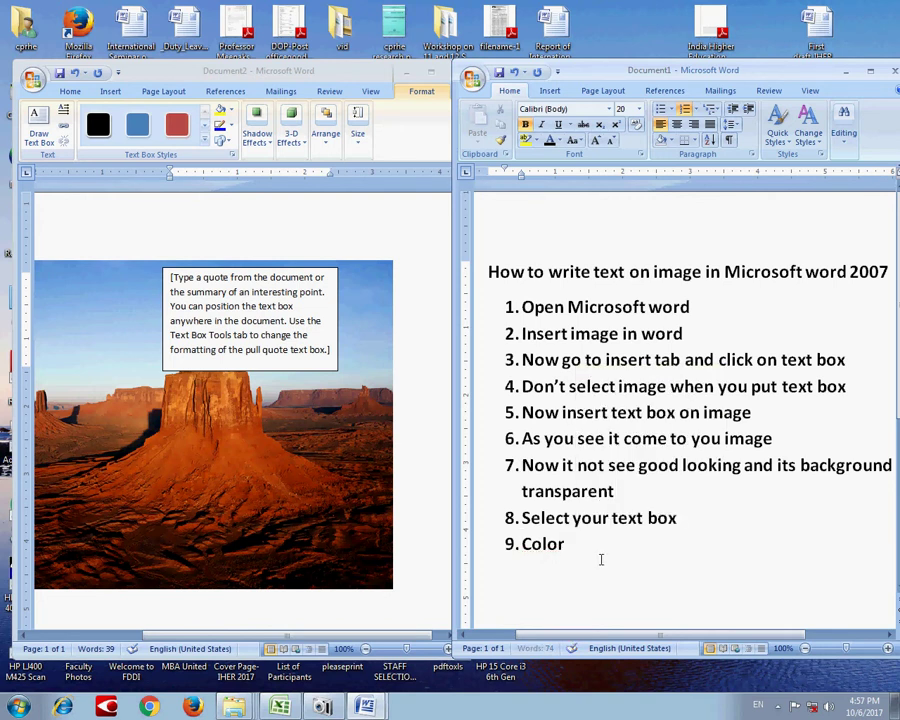
type("w")
type(" blanc")
type("k")
key("BackSpace")
key("BackSpace")
key("BackSpace")
key("BackSpace")
type("anck")
key("BackSpace")
key("BackSpace")
key("BackSpace")
key("BackSpace")
key("BackSpace")
key("BackSpace")
key("BackSpace")
key("BackSpace")
key("BackSpace")
key("BackSpace")
key("BackSpace")
key("BackSpace")
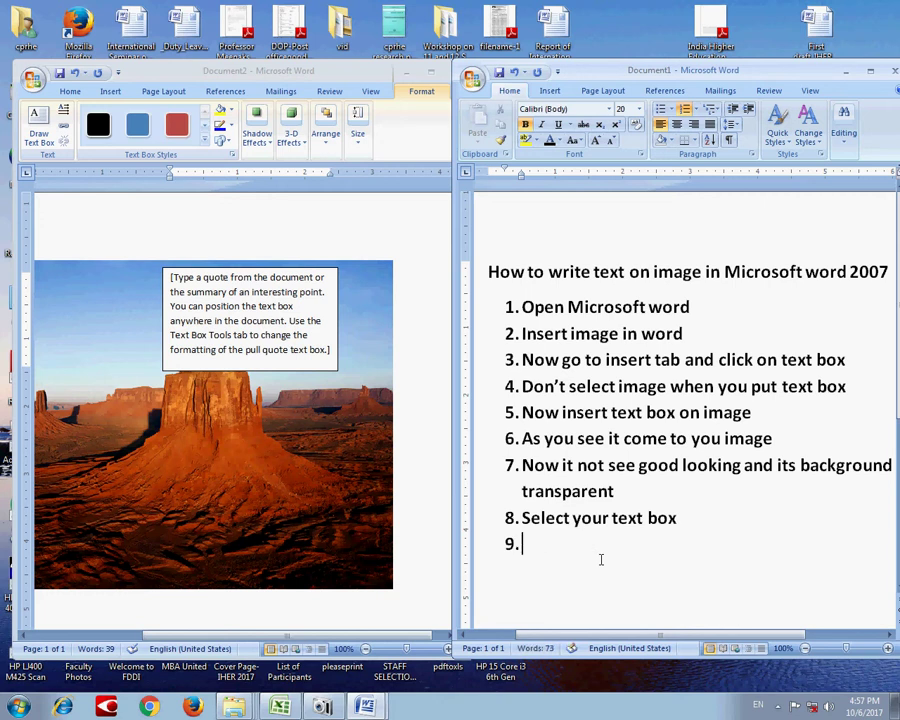
Retype step 9 as 'Go to color see in video', fixing the 'colour' spelling
type("Go to ")
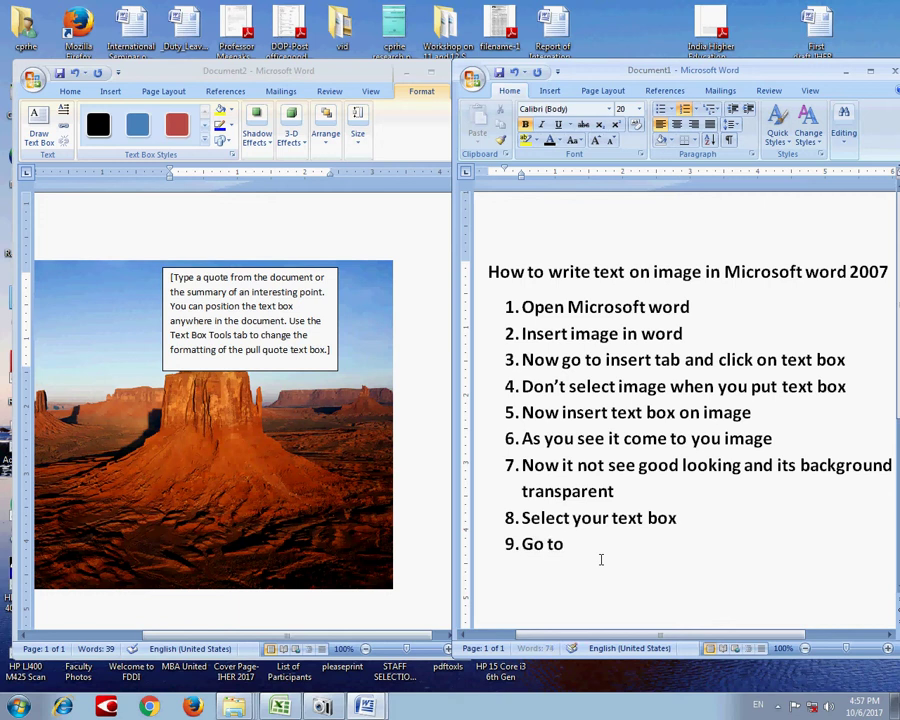
type("colou")
type("r")
right_click(603, 543)
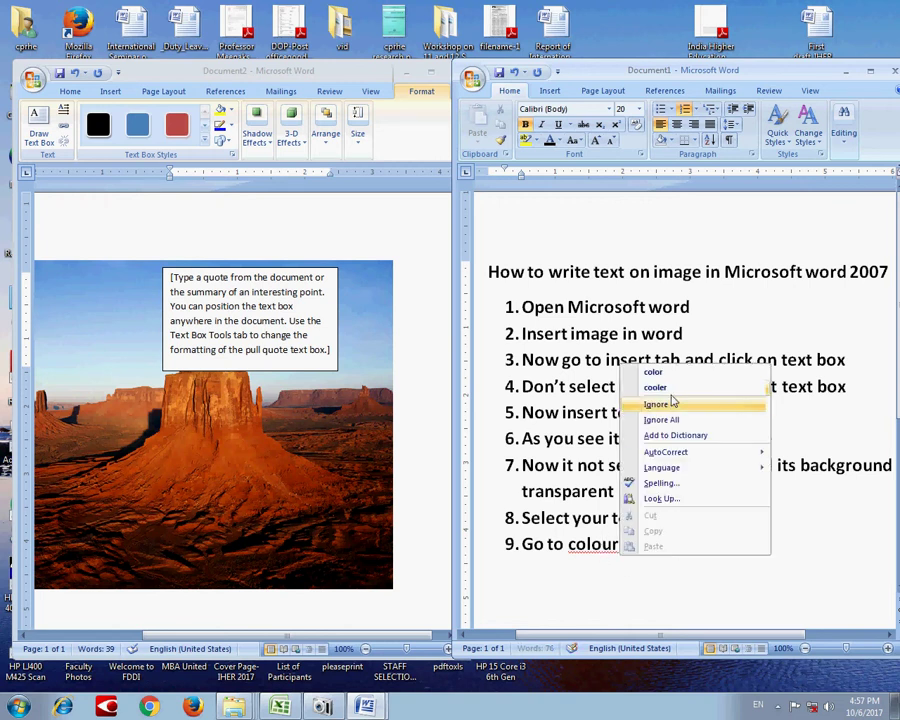
left_click(676, 372)
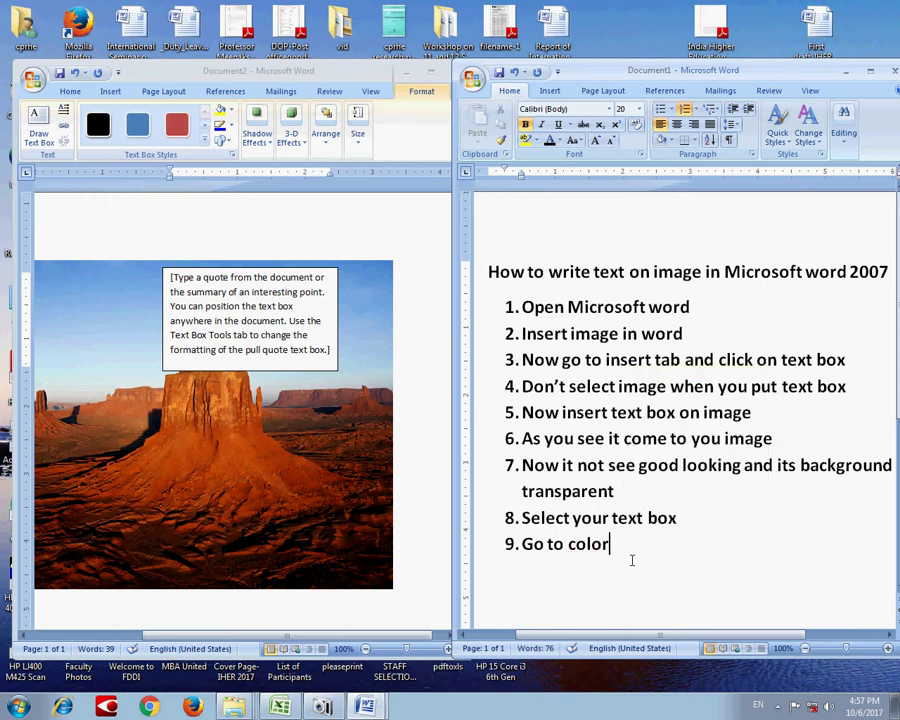
key("ctrl+z")
key("Delete")
key("End")
type("see in ")
type("video")
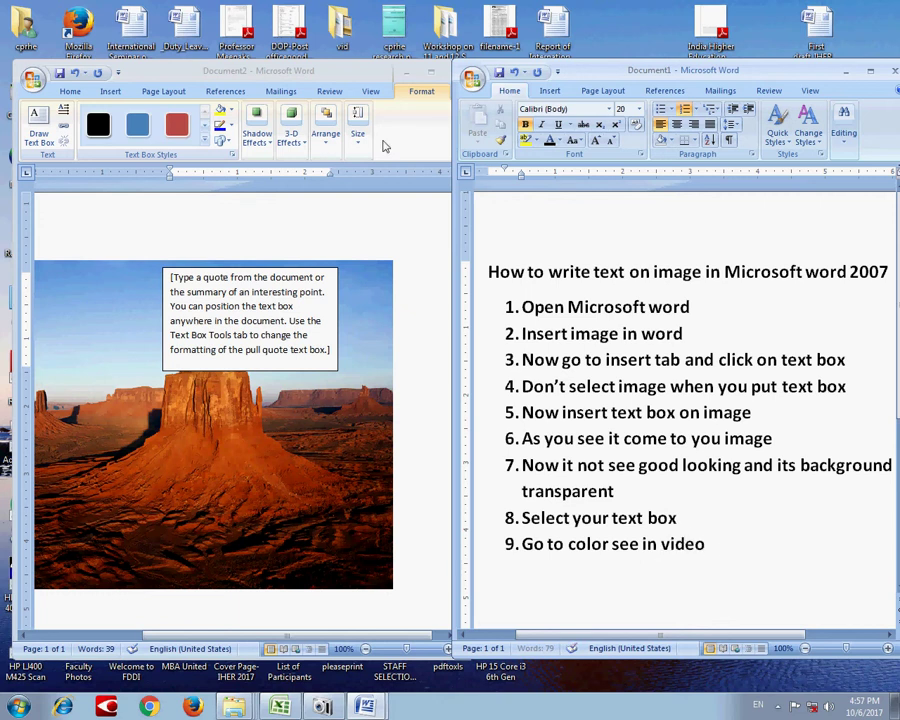
Set the desert picture's text box to No Fill, then start a new step 10 in the list
left_click(165, 76)
left_click(233, 111)
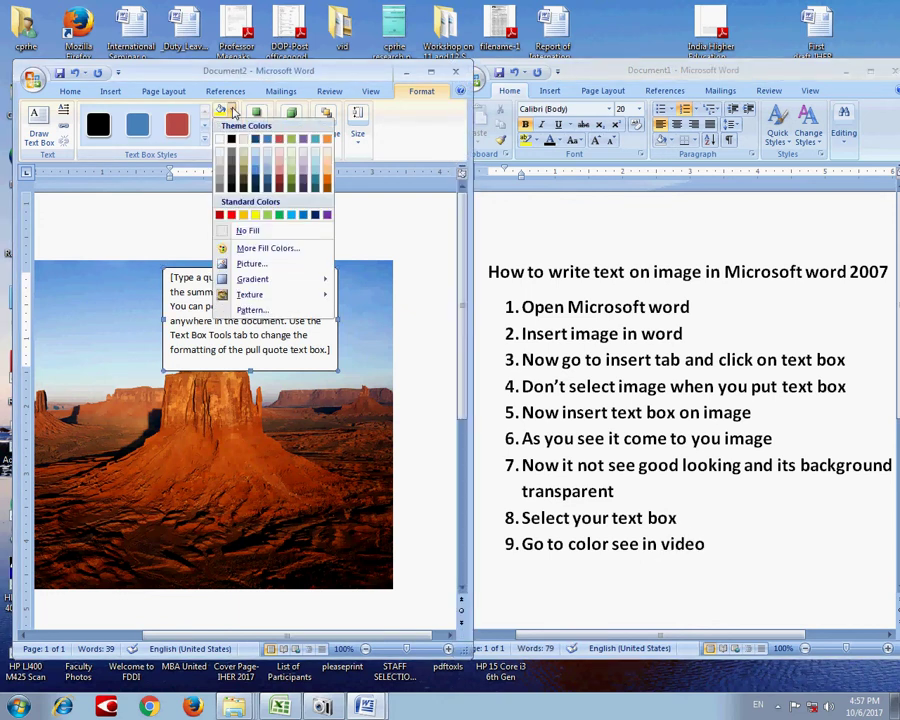
left_click(241, 233)
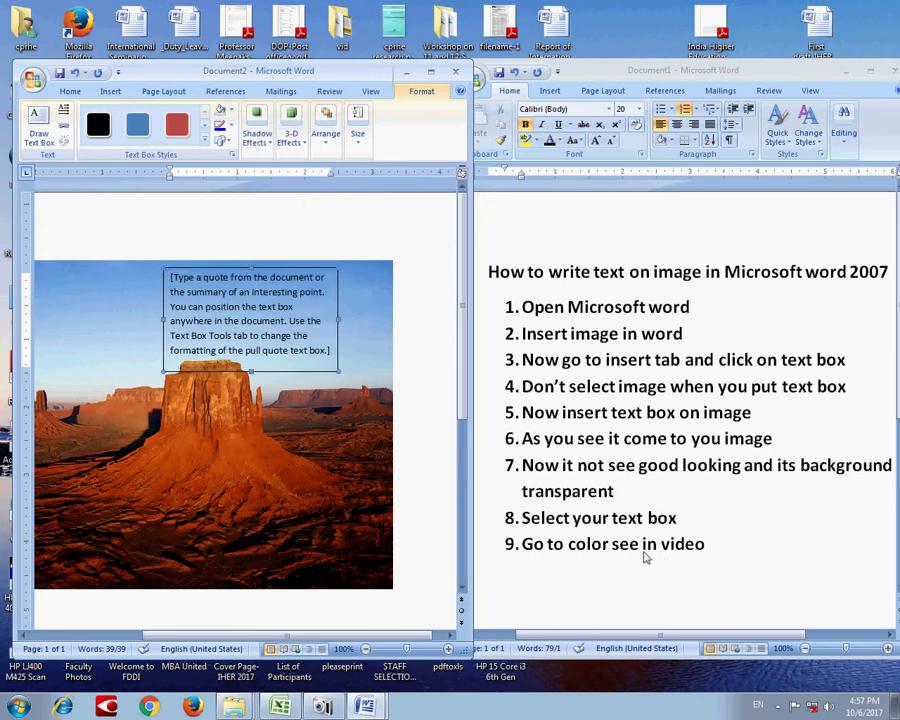
left_click(725, 554)
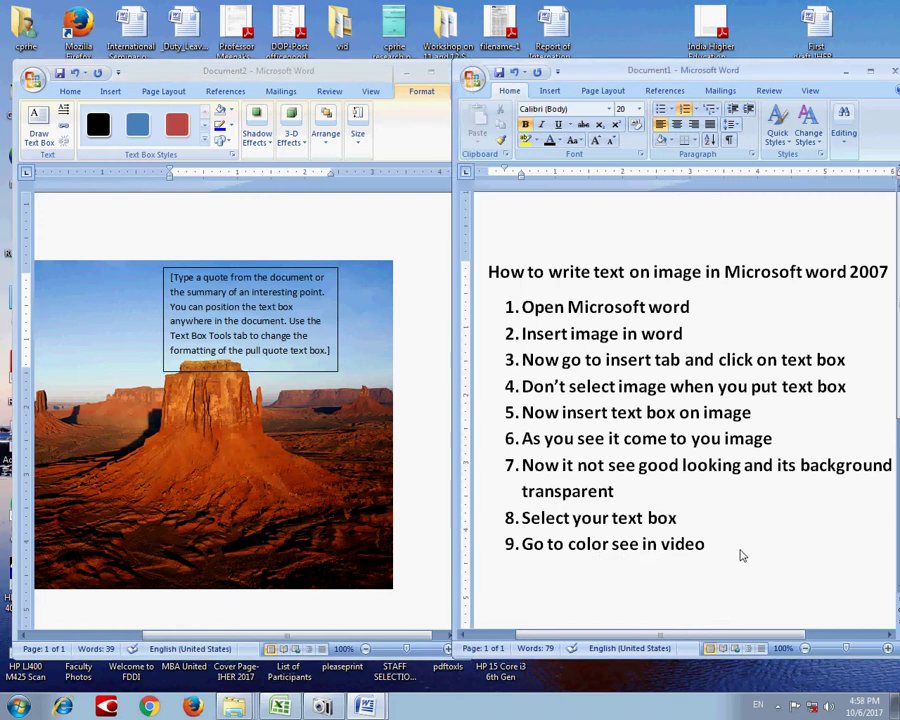
key("Return")
Replace step 10's 'It will fill now' with 'Click on no fill and no outline fil'
type("It ")
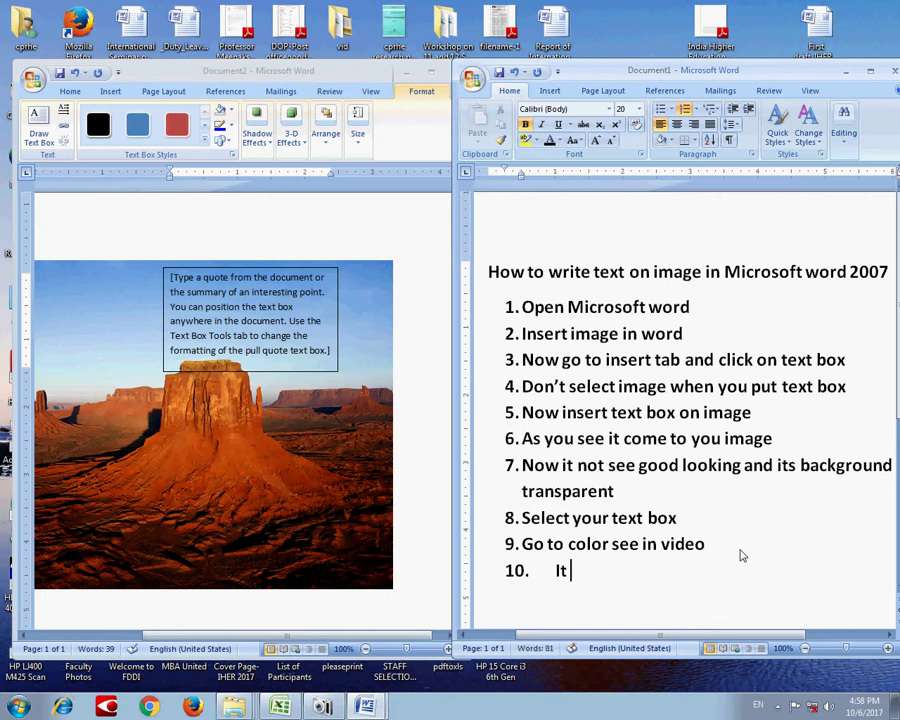
type("will")
type(" fill")
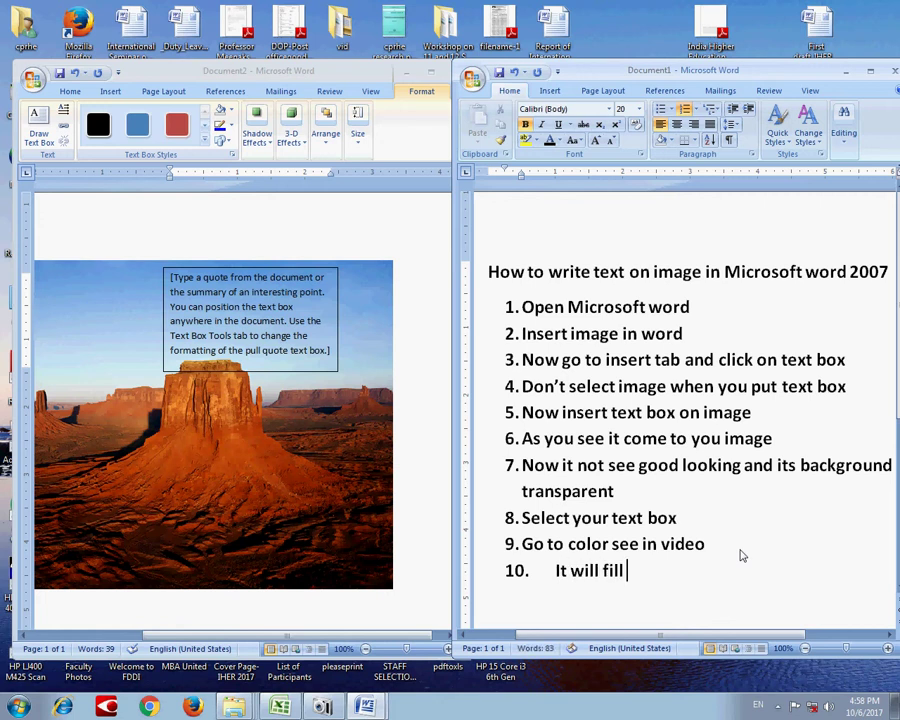
type(" now")
left_click(163, 79)
left_click(231, 110)
left_click(230, 110)
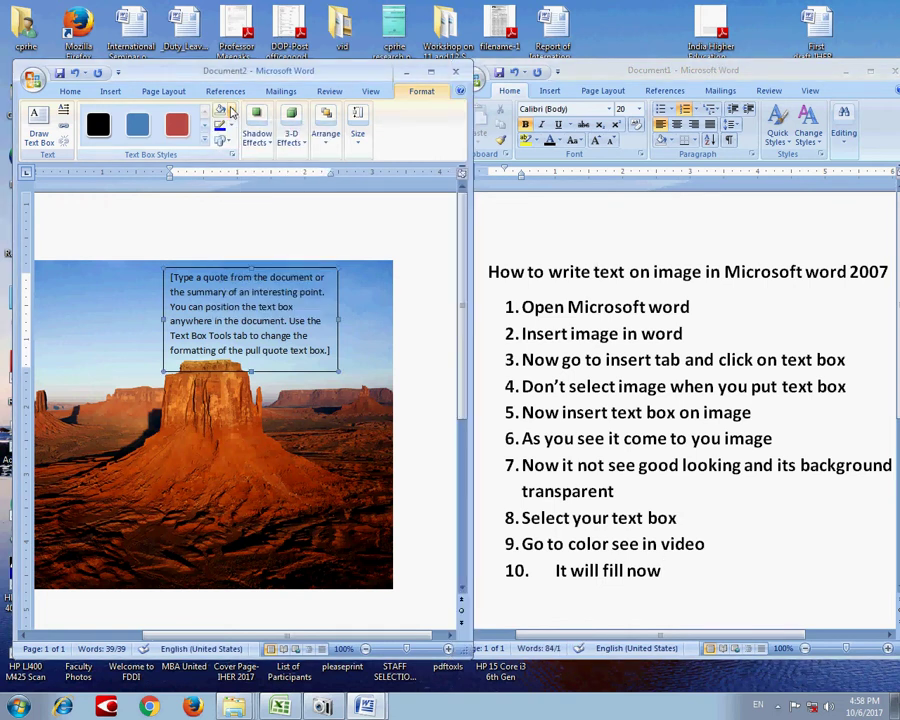
left_click(565, 289)
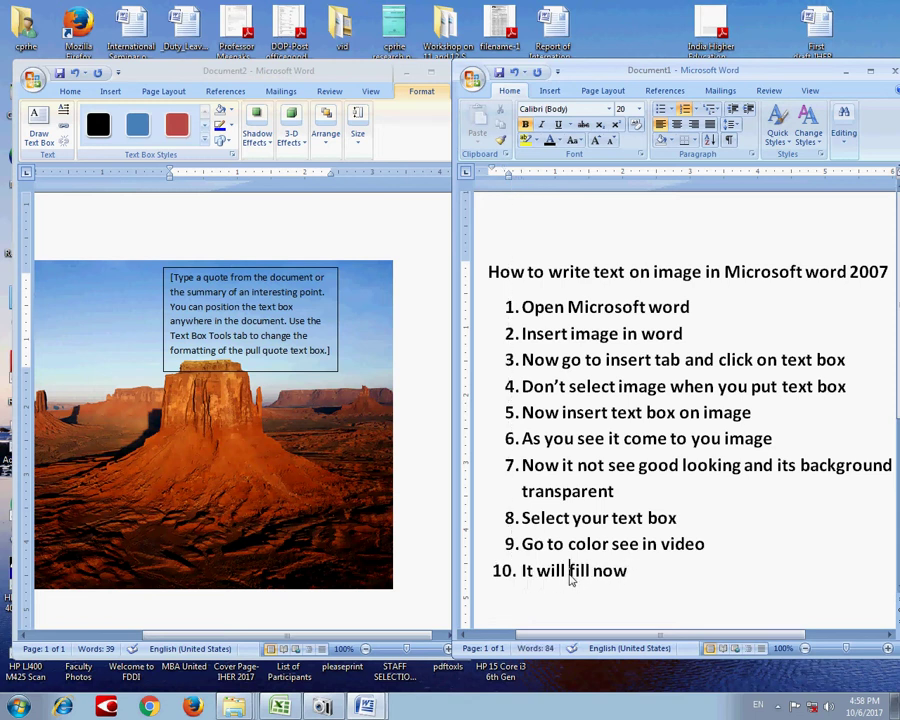
left_click_drag(569, 573, 628, 574)
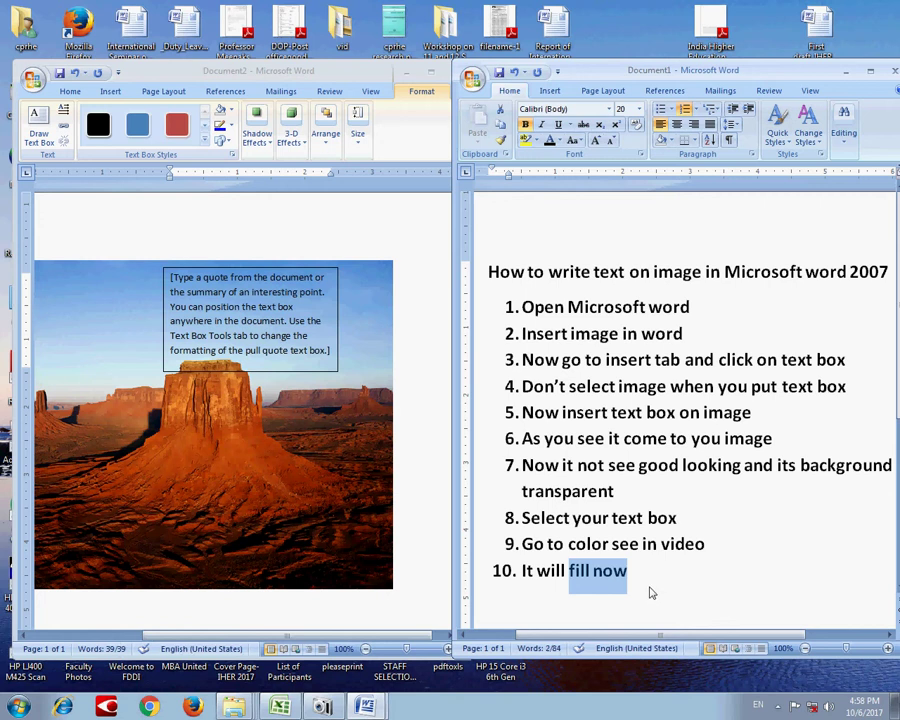
key("BackSpace")
key("BackSpace")
key("BackSpace")
key("BackSpace")
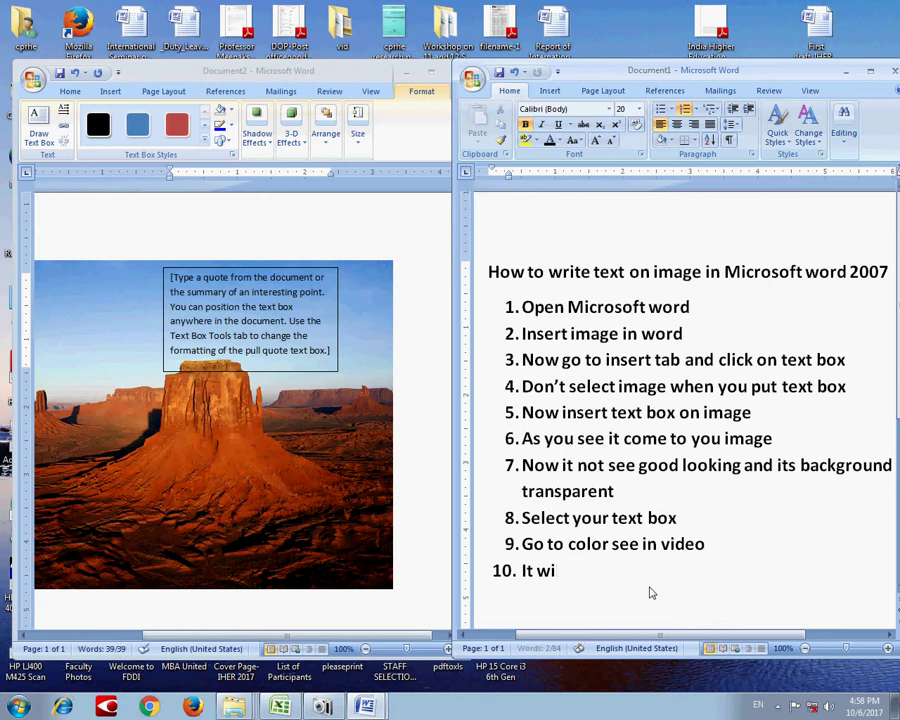
key("BackSpace")
key("BackSpace")
type("Cl")
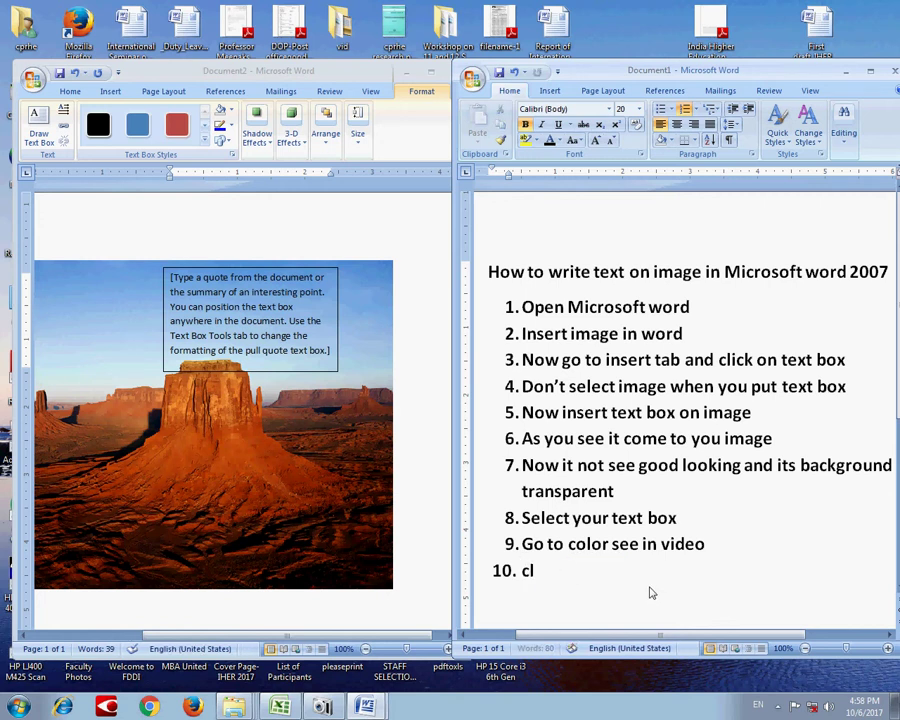
type("ick on no")
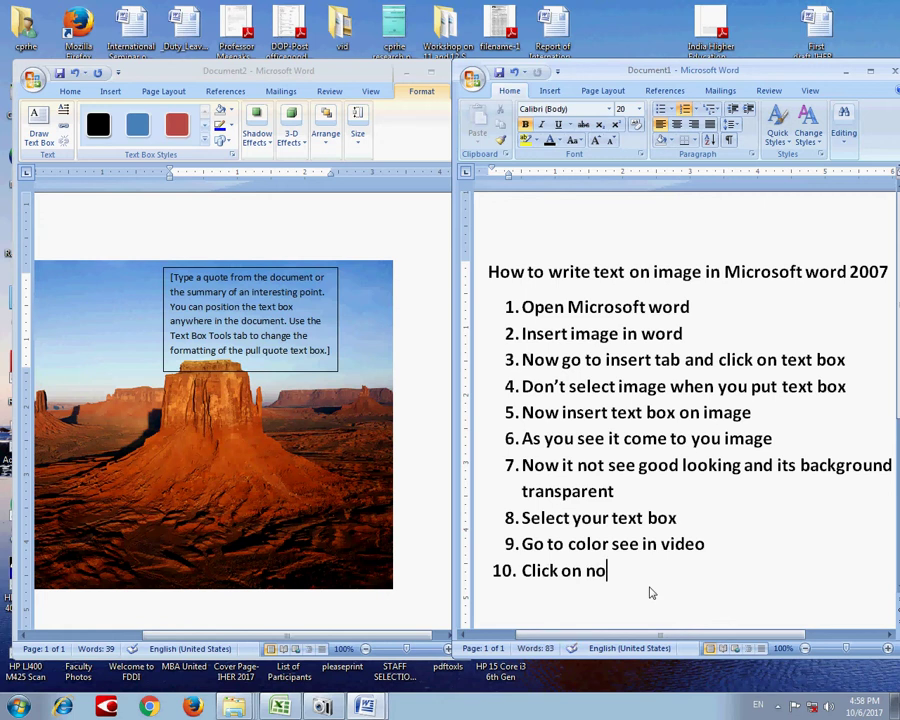
type(" fill")
type(" and no ")
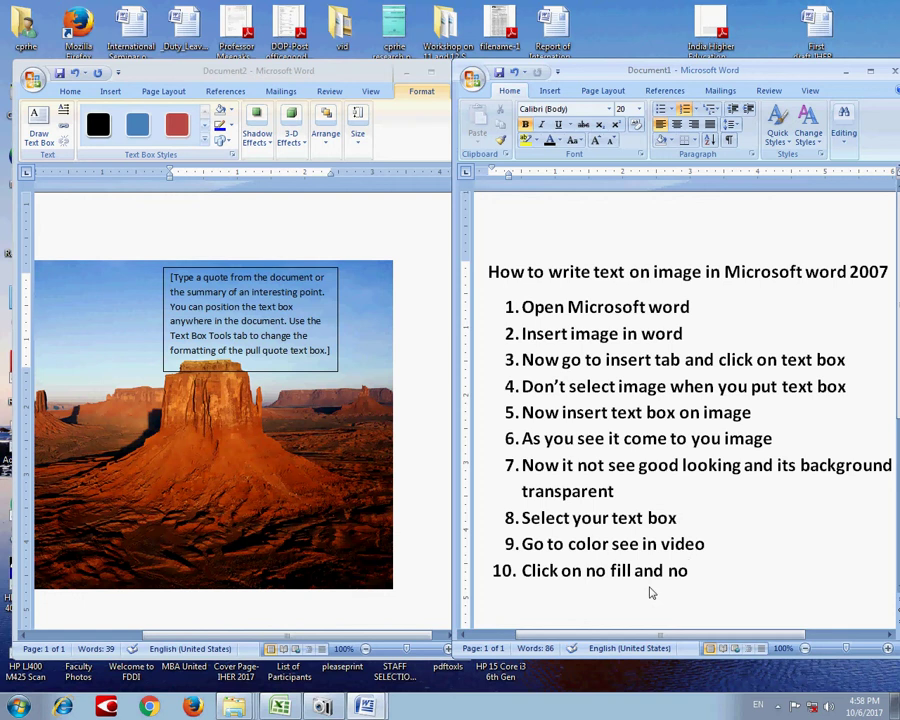
type("outl")
type("ine fi")
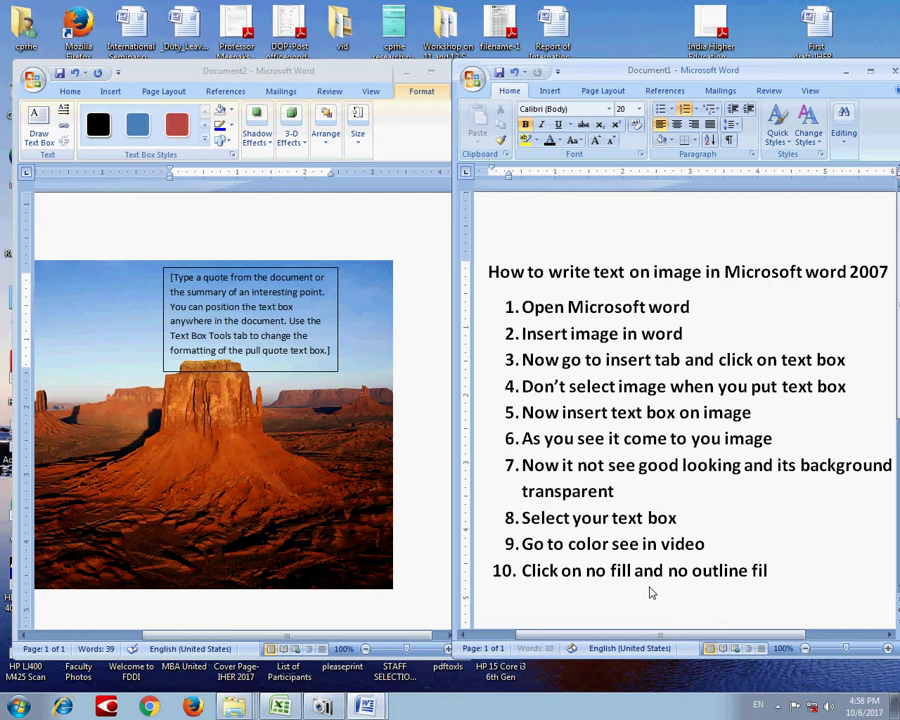
type("l")
Set the text box's Shape Outline to No Outline and select its placeholder text
left_click(284, 374)
left_click(231, 127)
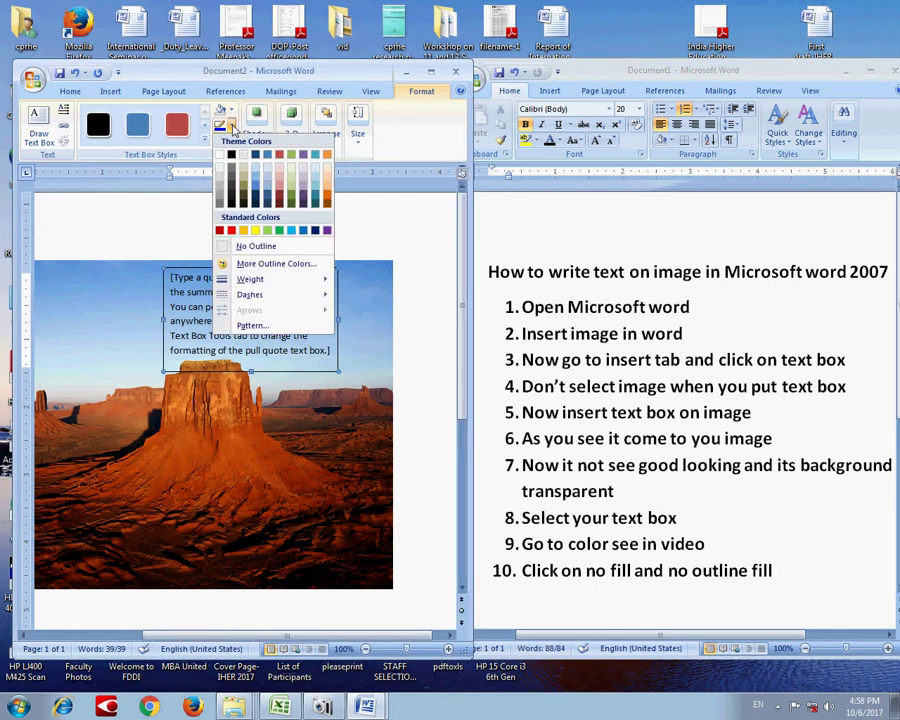
left_click(243, 246)
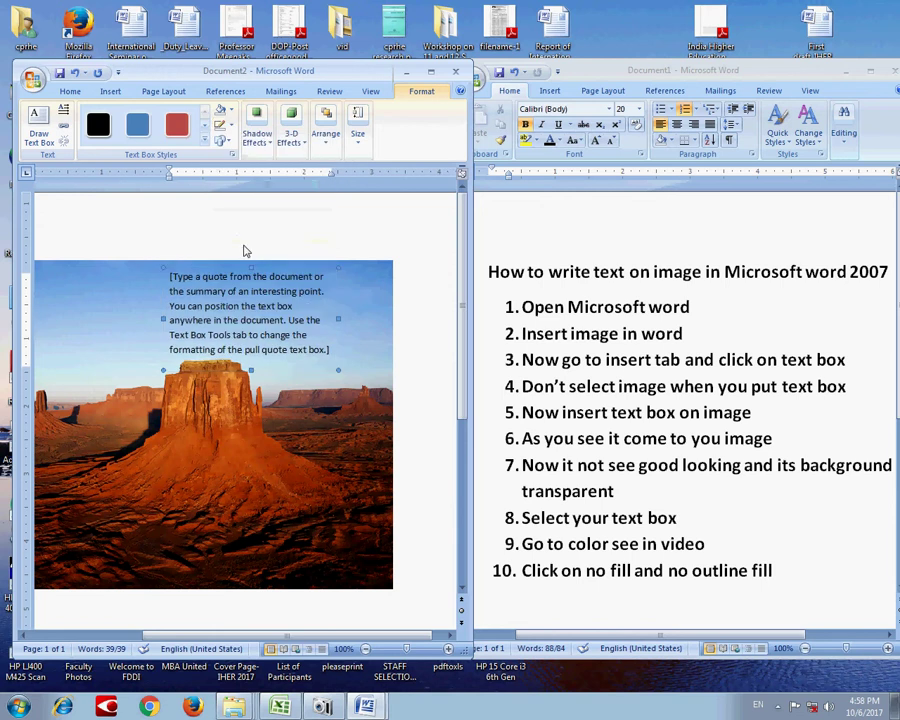
triple_click(255, 319)
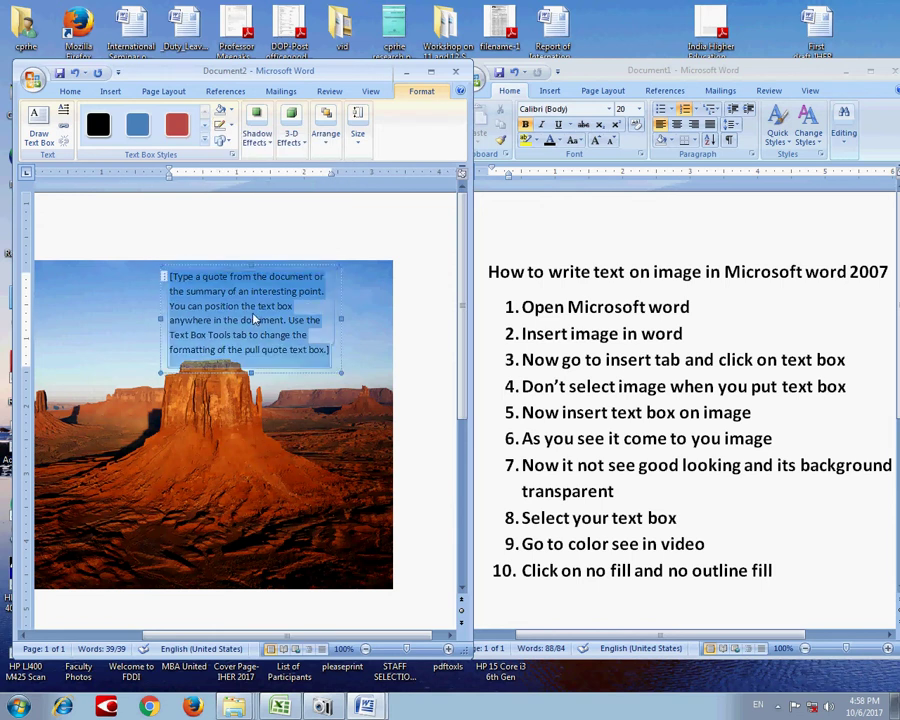
left_click(794, 571)
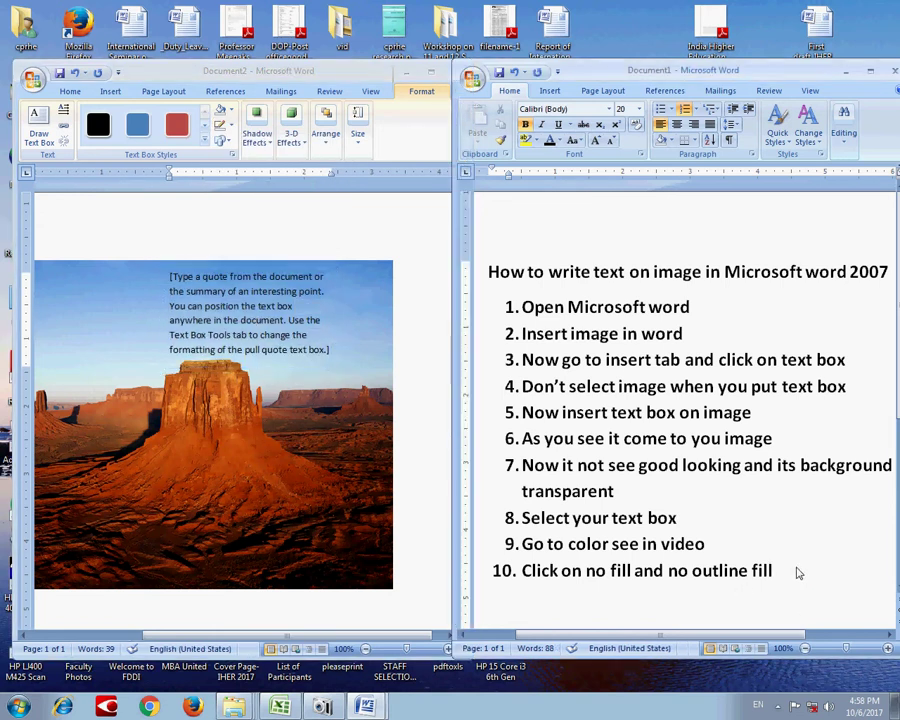
Add steps 11–13: 'Write your text which you like', 'Thanks for watching my video', 'For more video subscribe now'
key("Return")
type("w")
type("rite ylo")
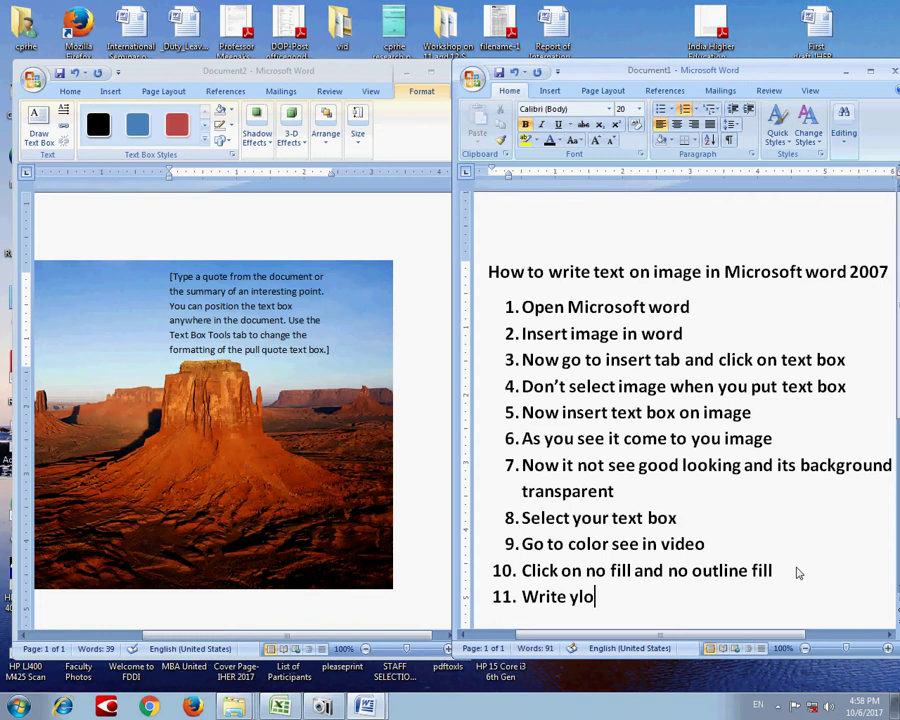
key("BackSpace")
key("BackSpace")
type("our")
type(" tex")
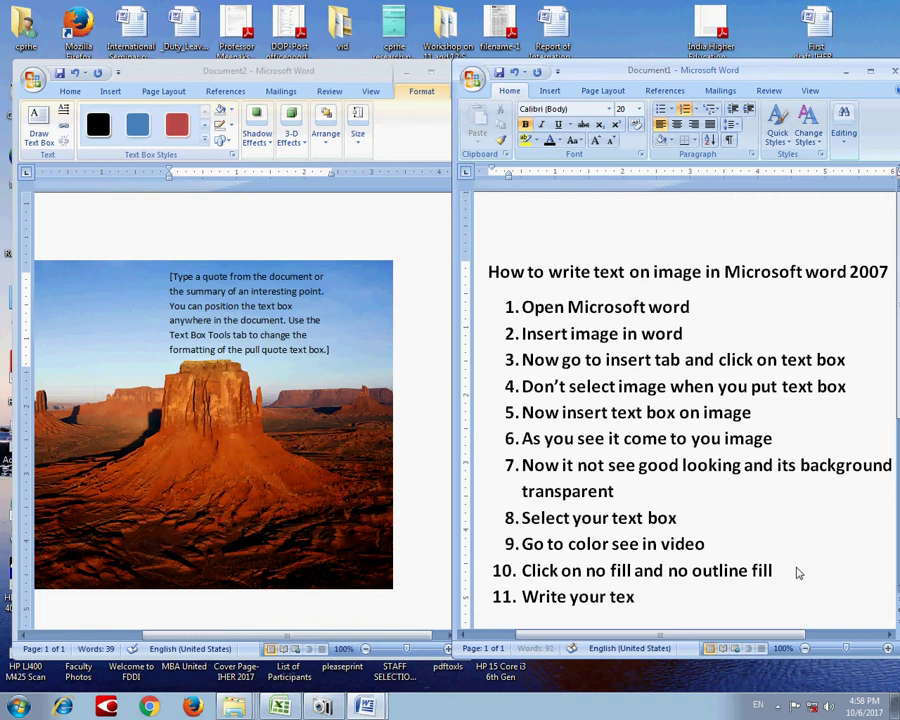
type("t ")
type("a")
key("BackSpace")
type("ch ")
type("you like")
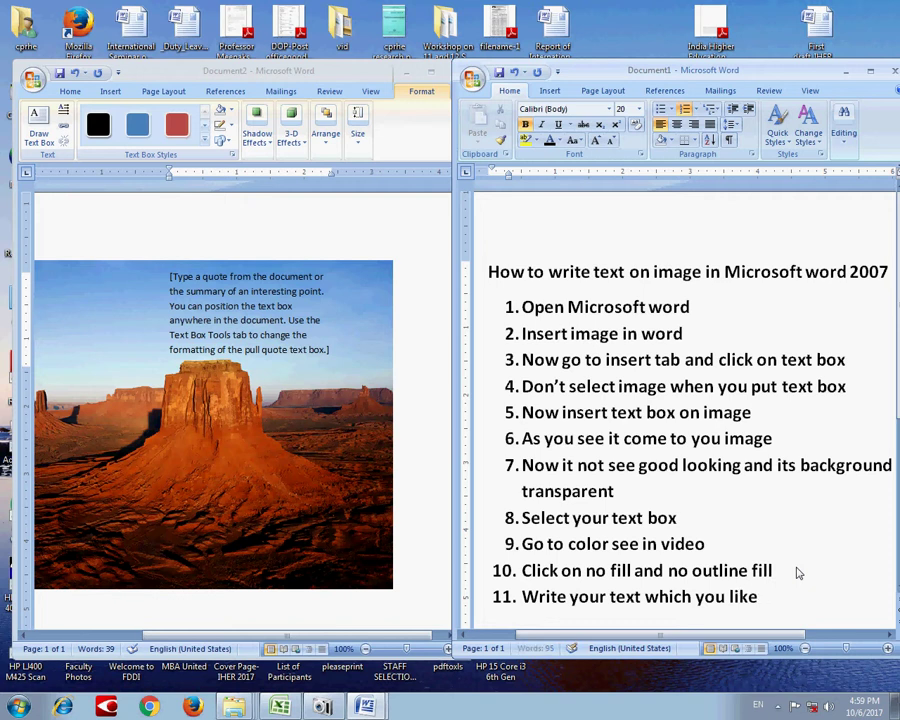
key("Return")
type("Thanks ")
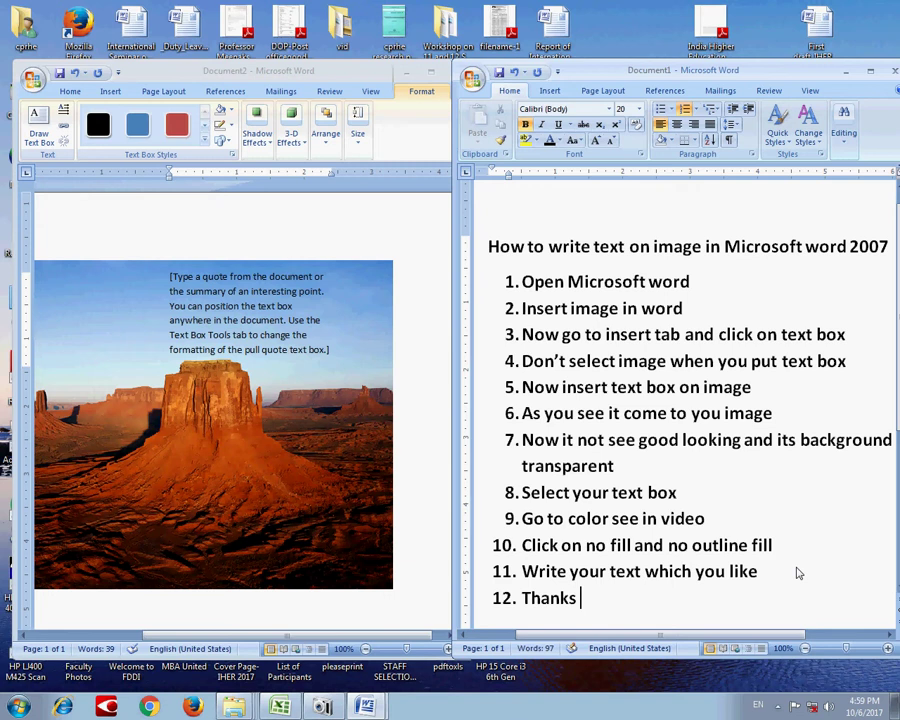
type("for w")
type("atchin")
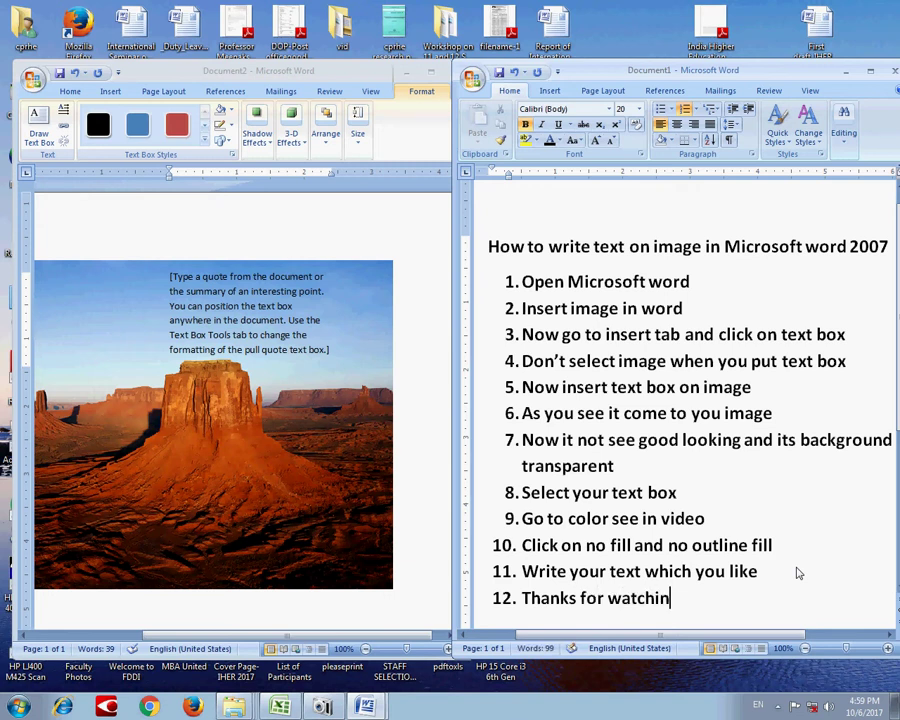
type("g my vid")
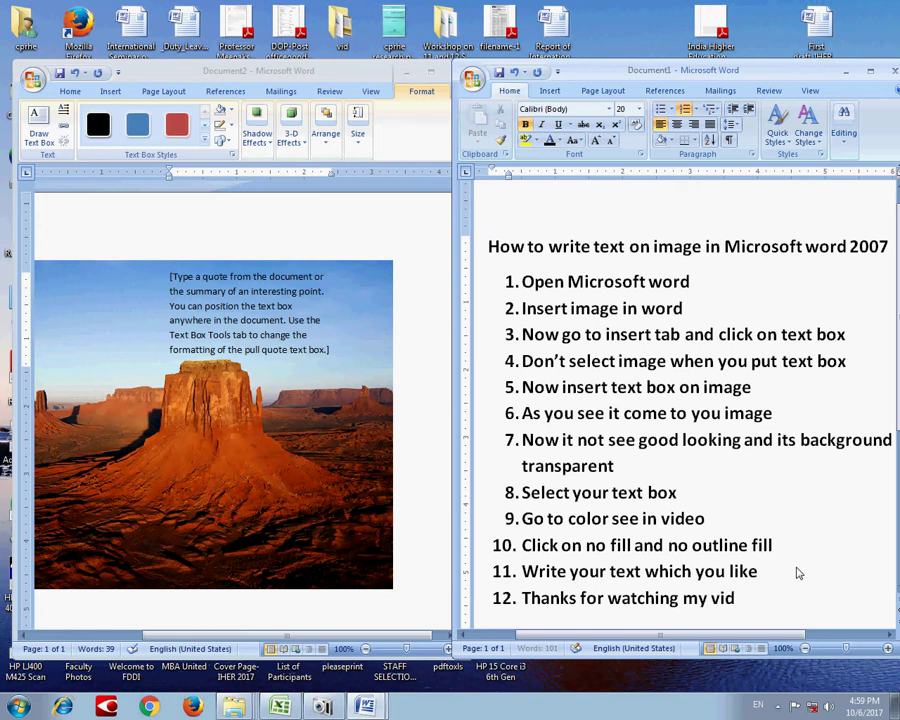
type("eo")
key("Return")
type("Fo")
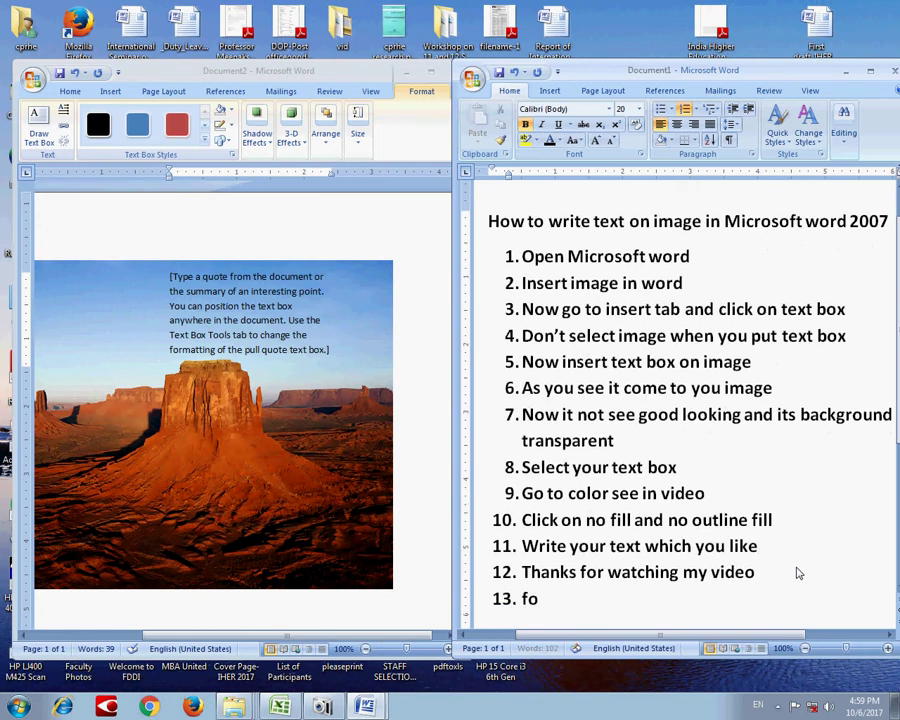
type("r more v")
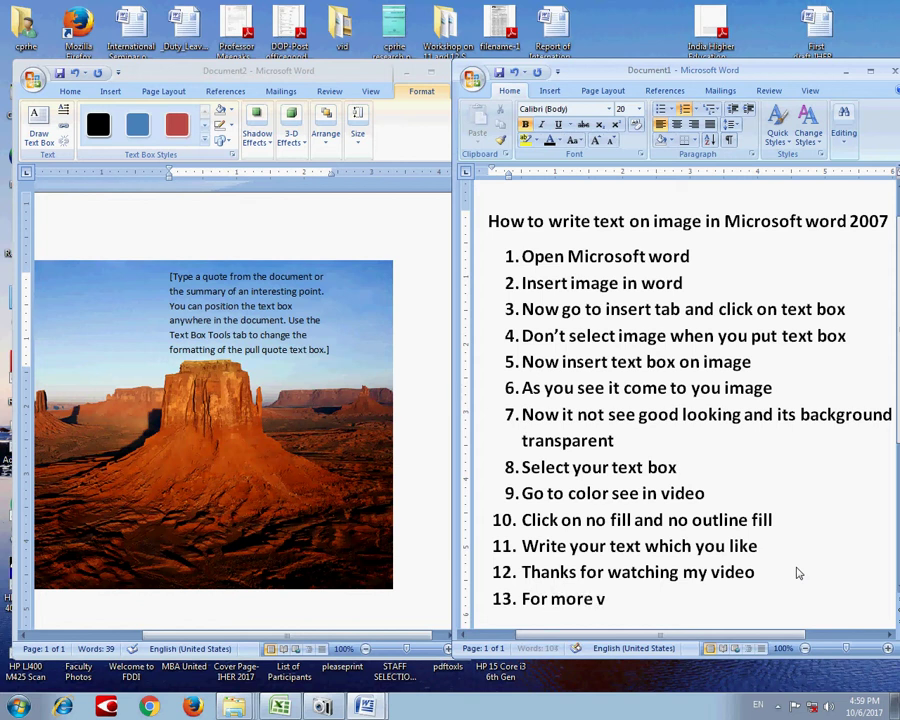
type("ideo")
type(" sub")
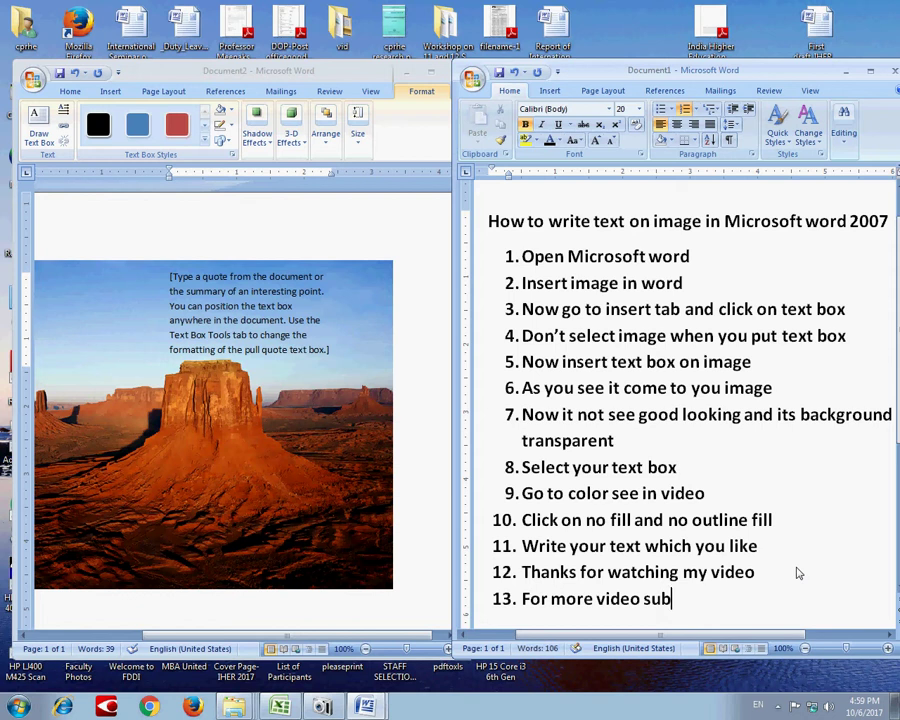
type("scribe no")
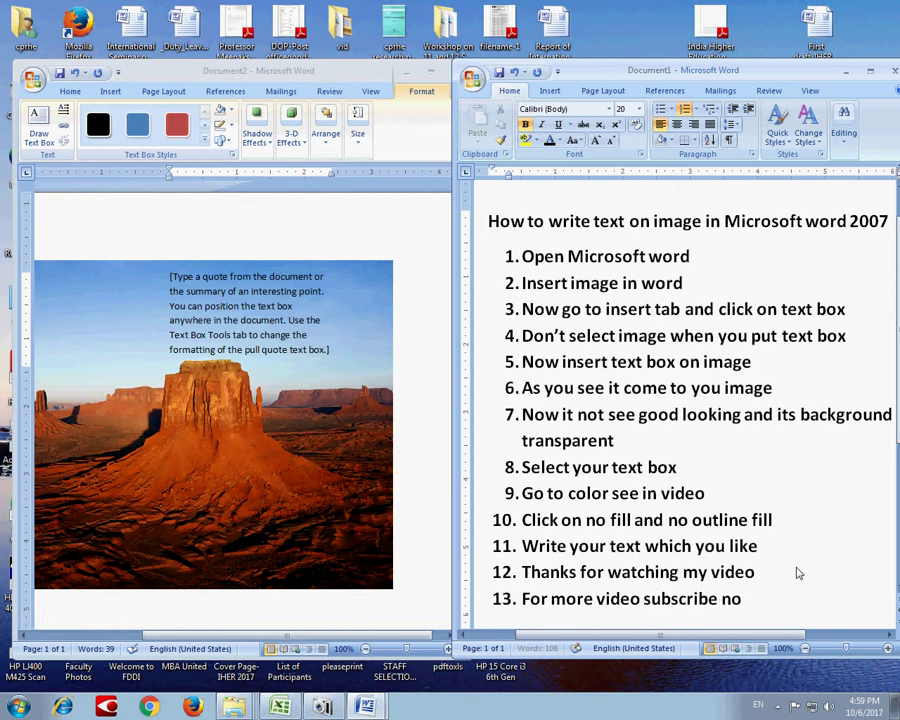
type("w")
Type 'Hello friends how are you' into the picture's text box and maximize that document's window
left_click(256, 330)
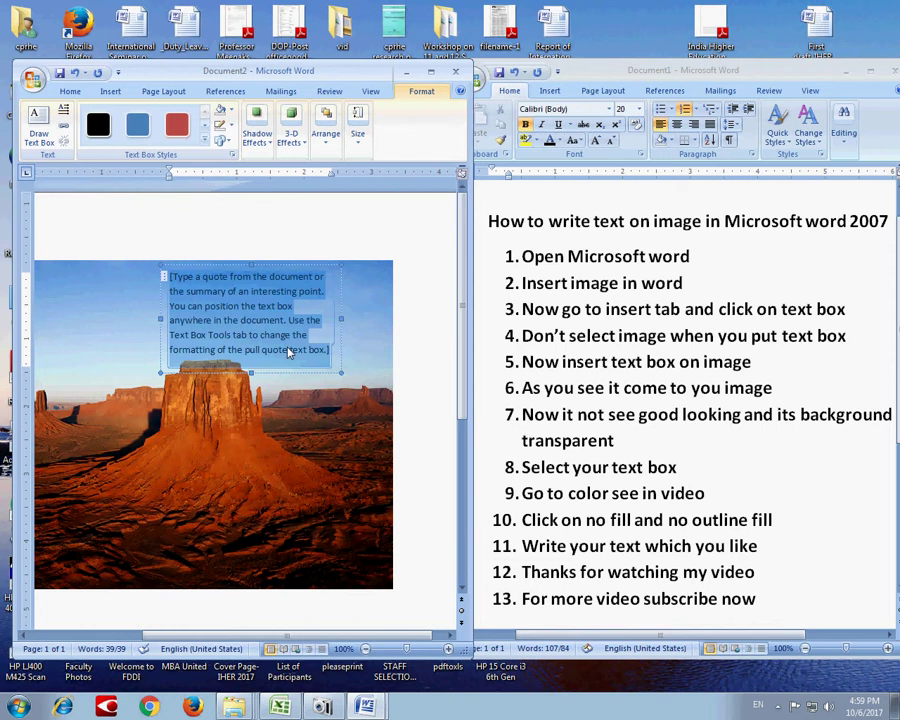
type("Hello")
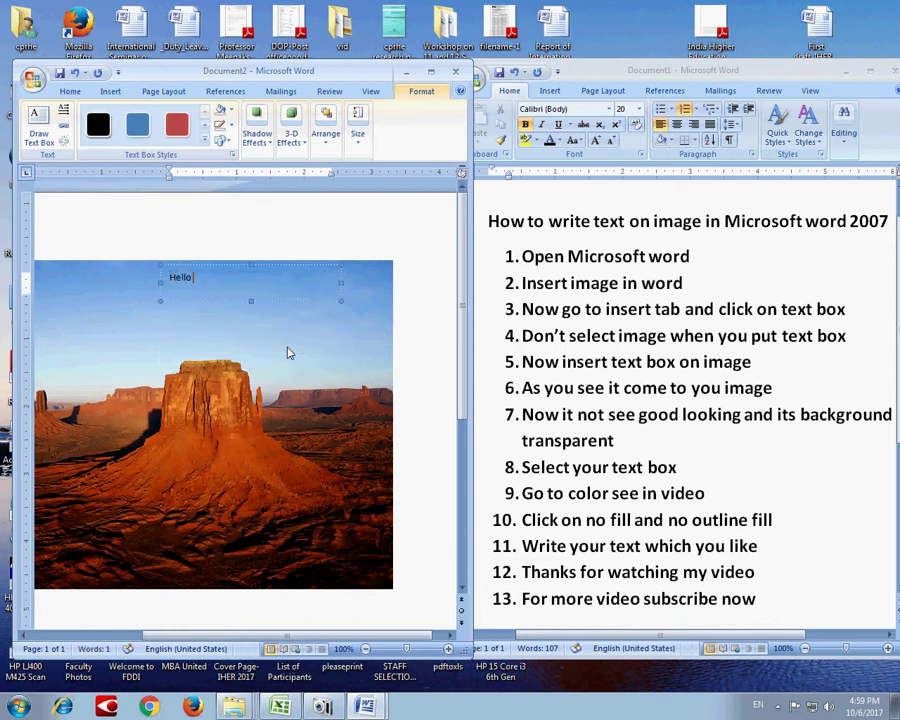
type(" friend")
type("s how")
type(" are")
type(" you")
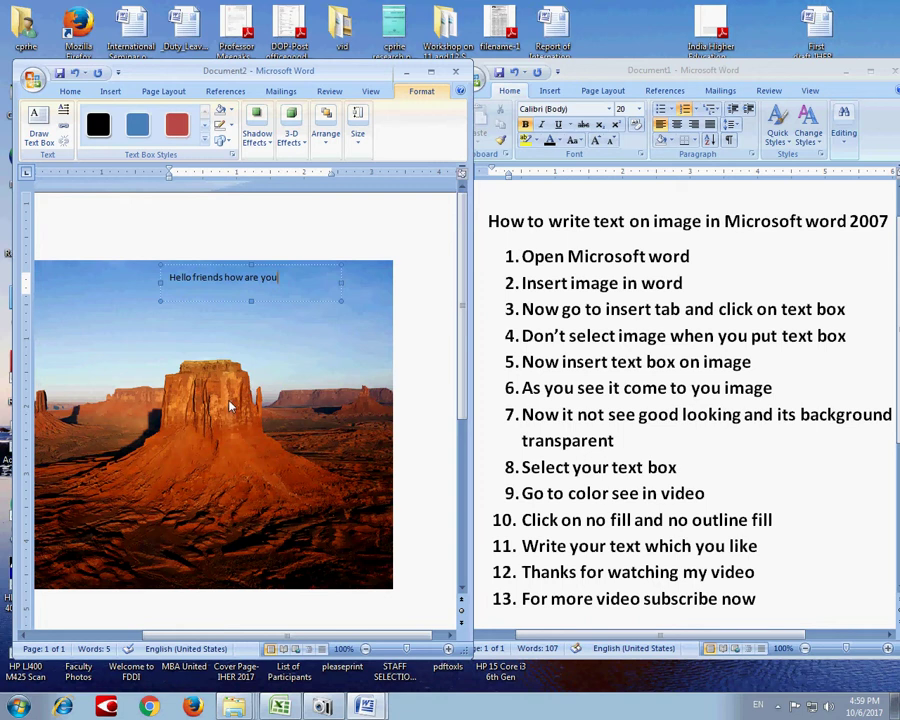
left_click(231, 400)
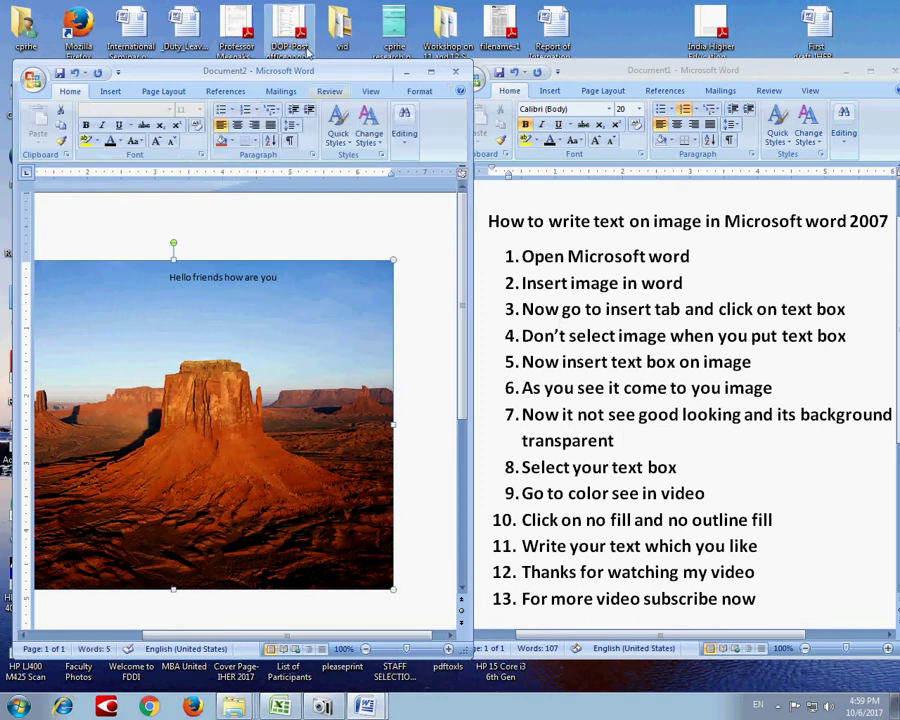
double_click(285, 68)
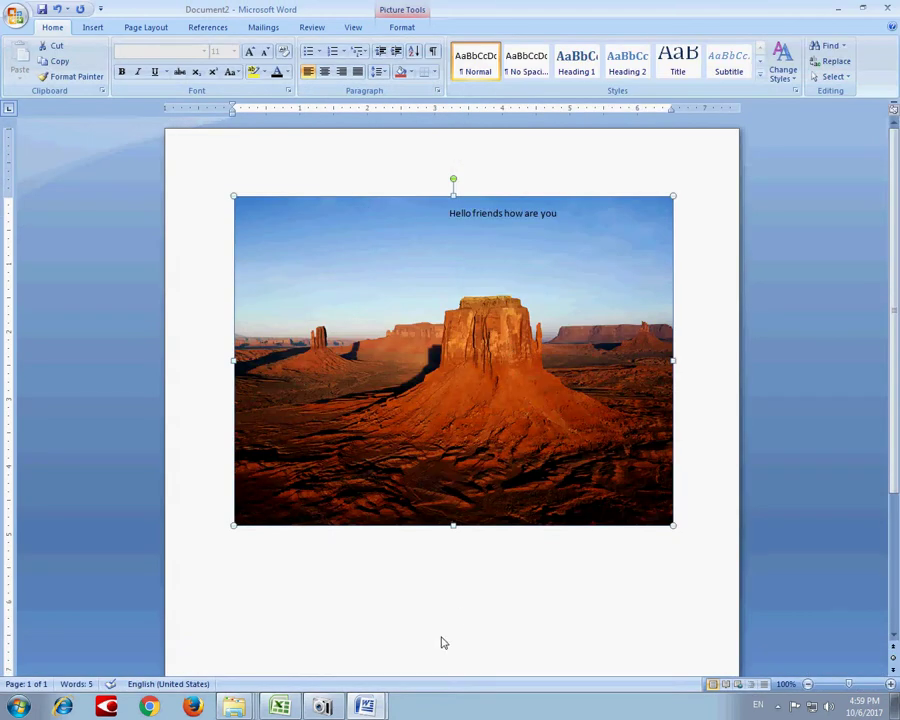
left_click(365, 707)
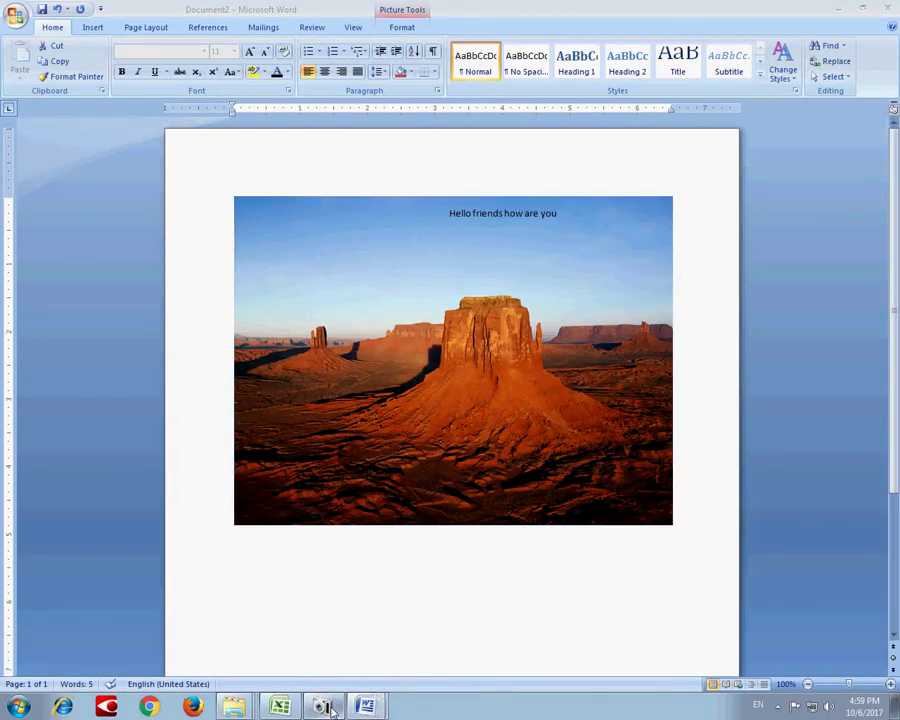